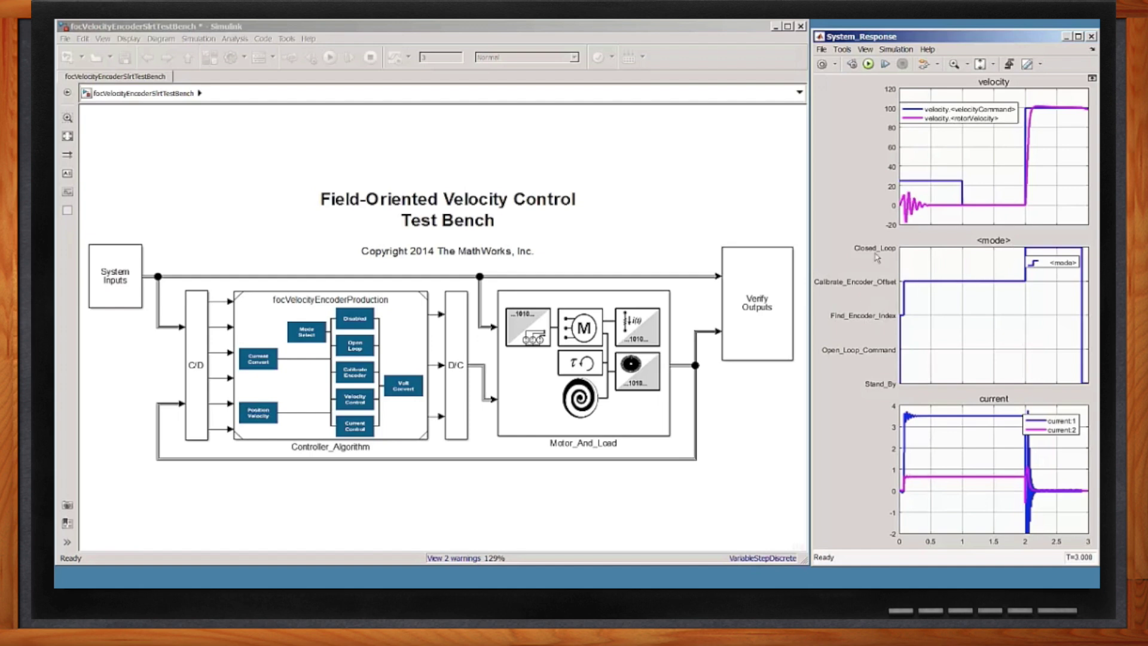
Examine the disc load, encoder and current sensing, and PWM inverter blocks inside Motor_And_Load, and return to the test bench top level
double_click(529, 354)
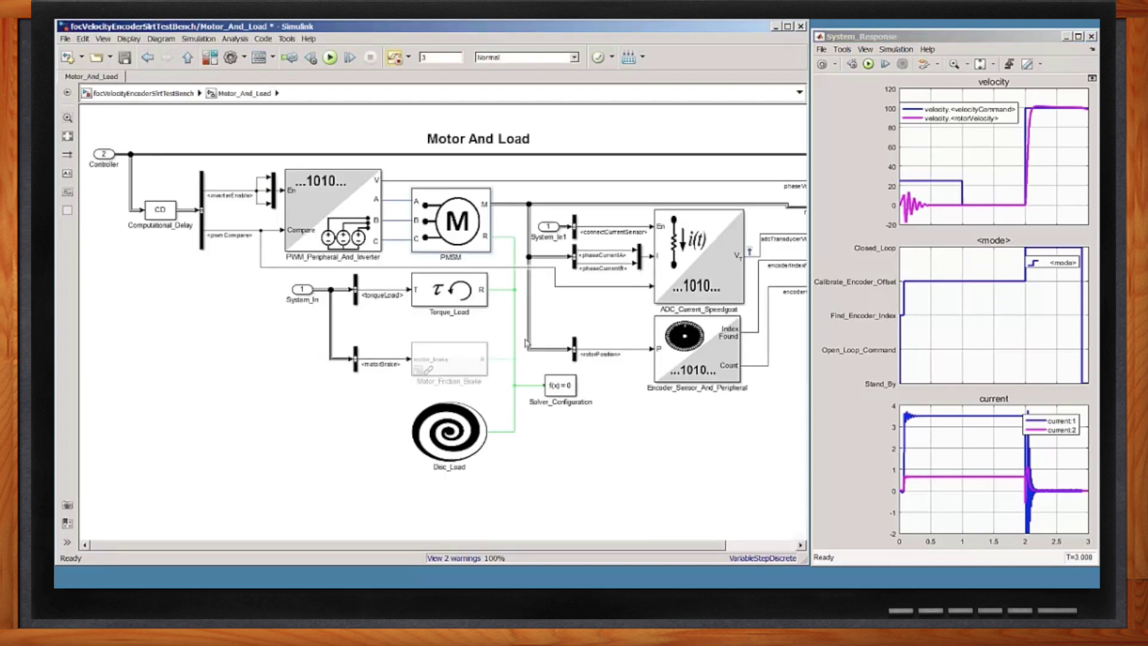
left_click(452, 428)
left_click(693, 297)
left_click(307, 217)
key("Escape")
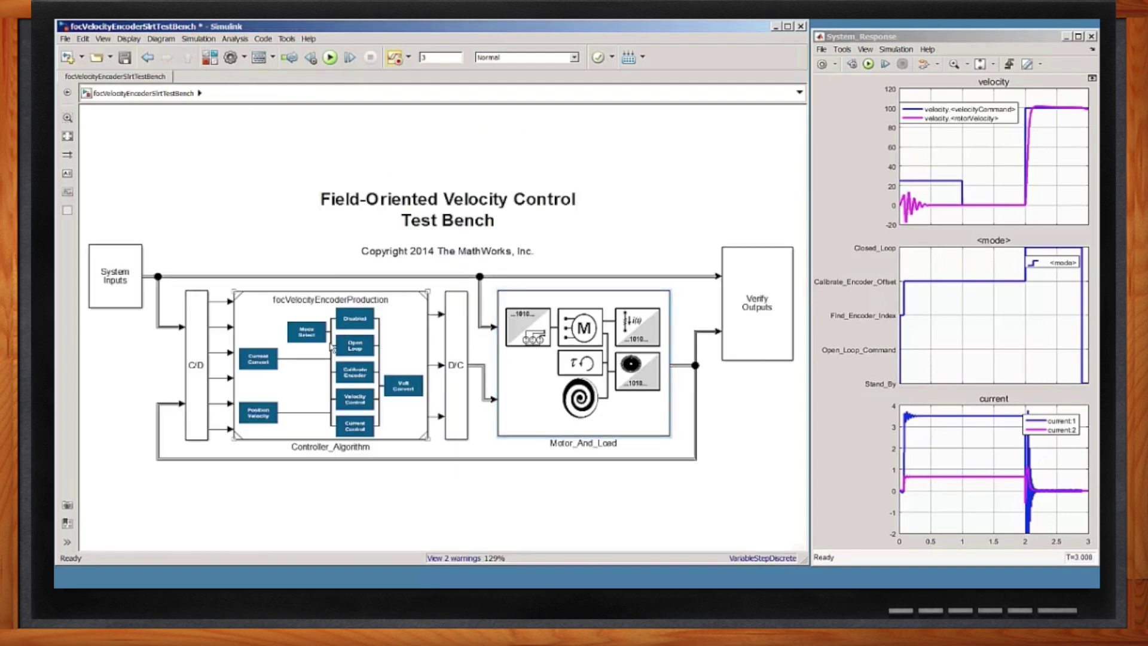
Examine the Mode_Scheduler chart inside the Controller_Modes subsystem of the Controller_Algorithm model, and return to Controller_Modes
double_click(326, 386)
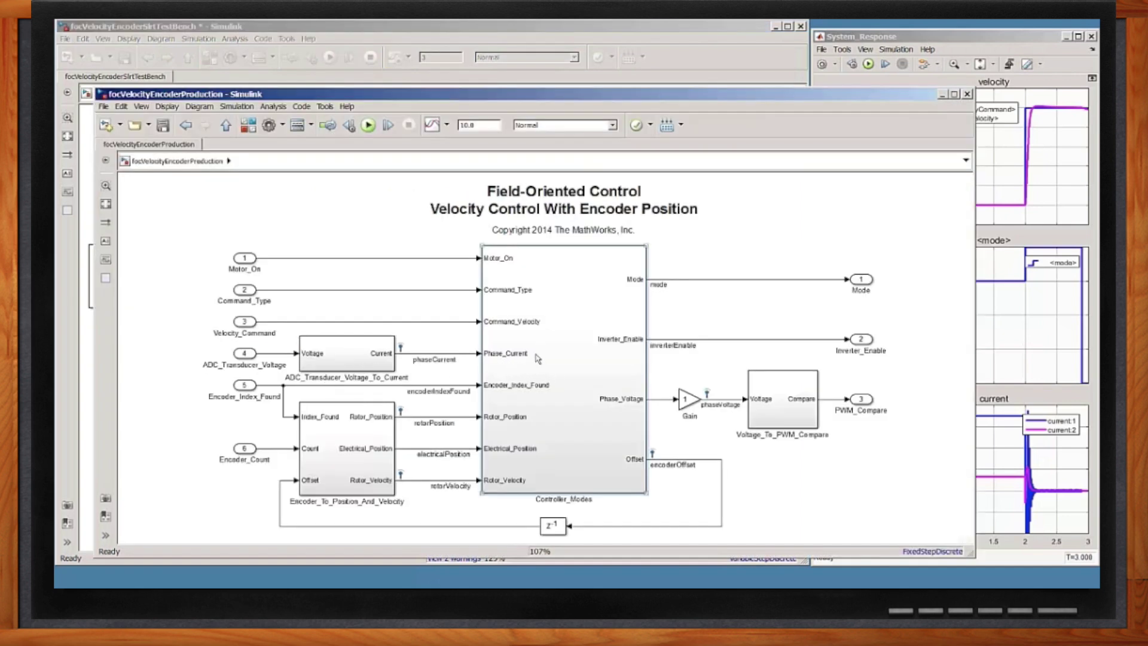
double_click(538, 359)
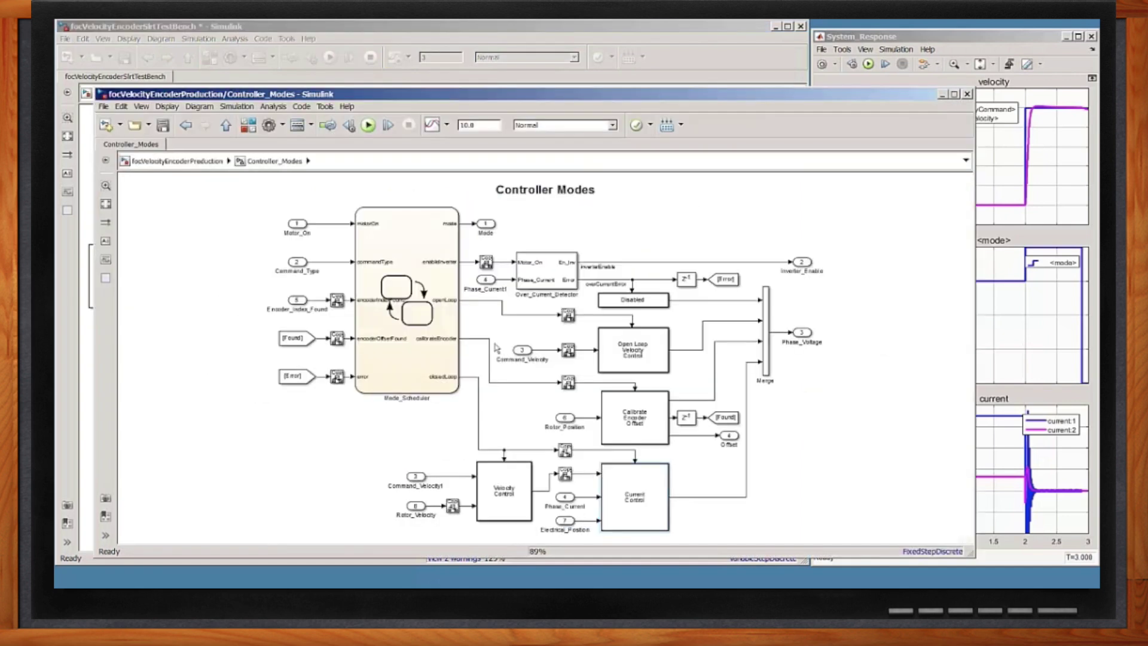
double_click(411, 348)
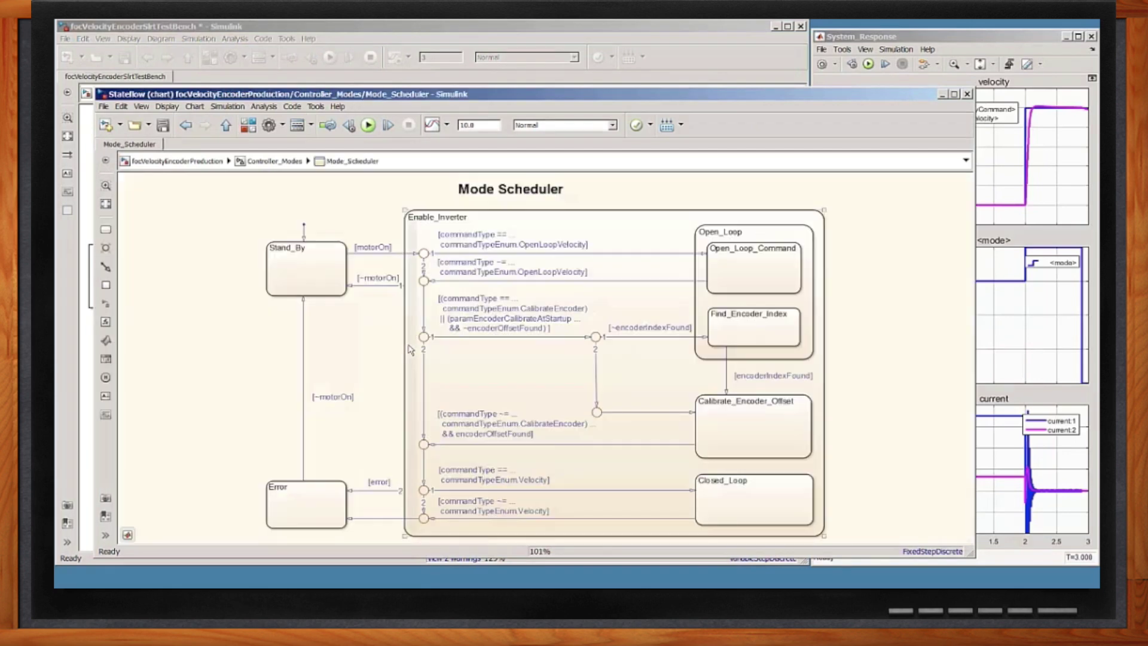
key("Escape")
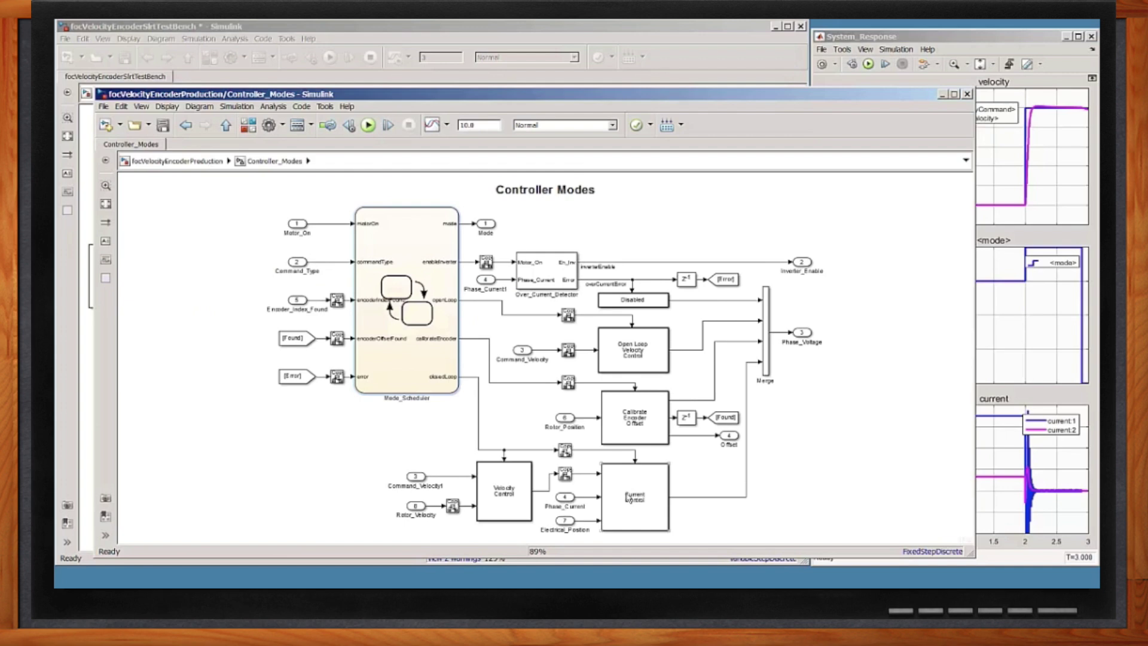
Drill through Current_Control, FOC_Current_Control and DQ_Current_Control into D_Current_Control and inspect its Proportional_Gain, Sample_Time and Integral_Gain blocks
double_click(626, 497)
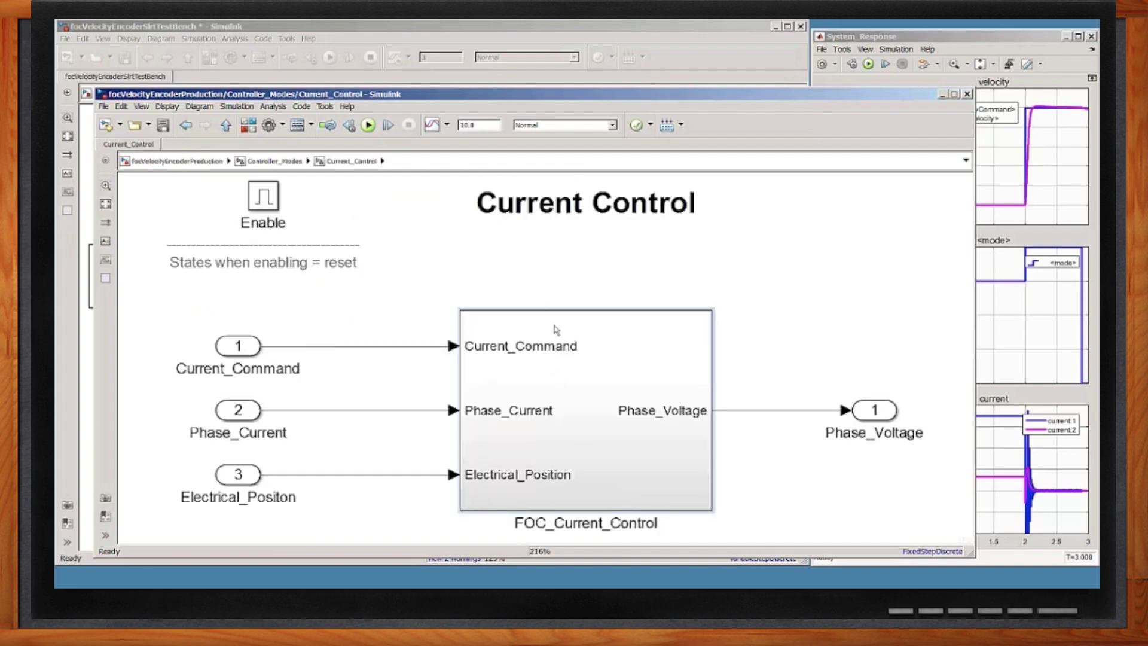
double_click(577, 395)
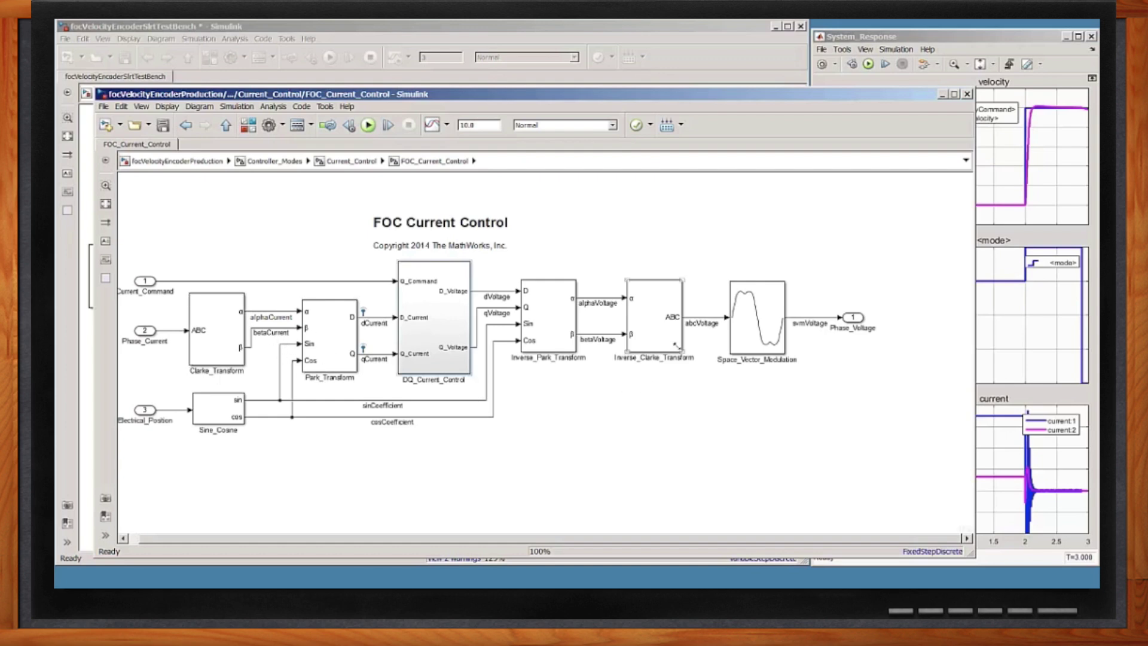
double_click(446, 350)
double_click(541, 317)
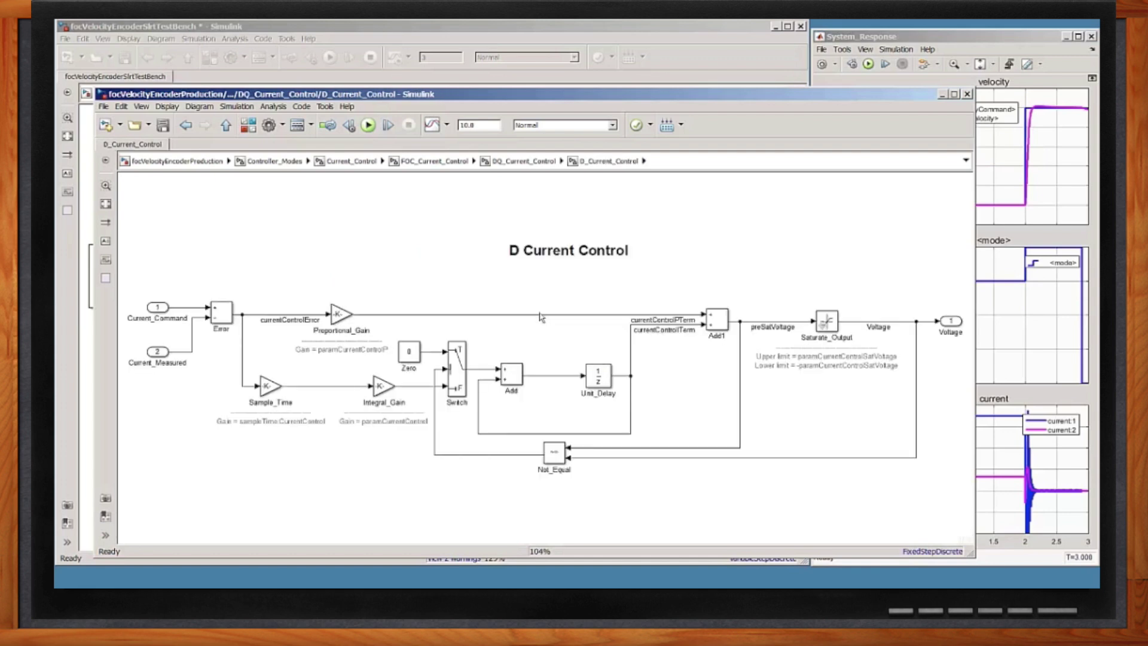
left_click(340, 312)
left_click(276, 390)
left_click(383, 387)
Go back up from D_Current_Control through the controller hierarchy to the top level of focVelocityEncoderSlrtTestBench
key("Escape")
key("Escape")
key("Escape")
key("Escape")
key("Escape")
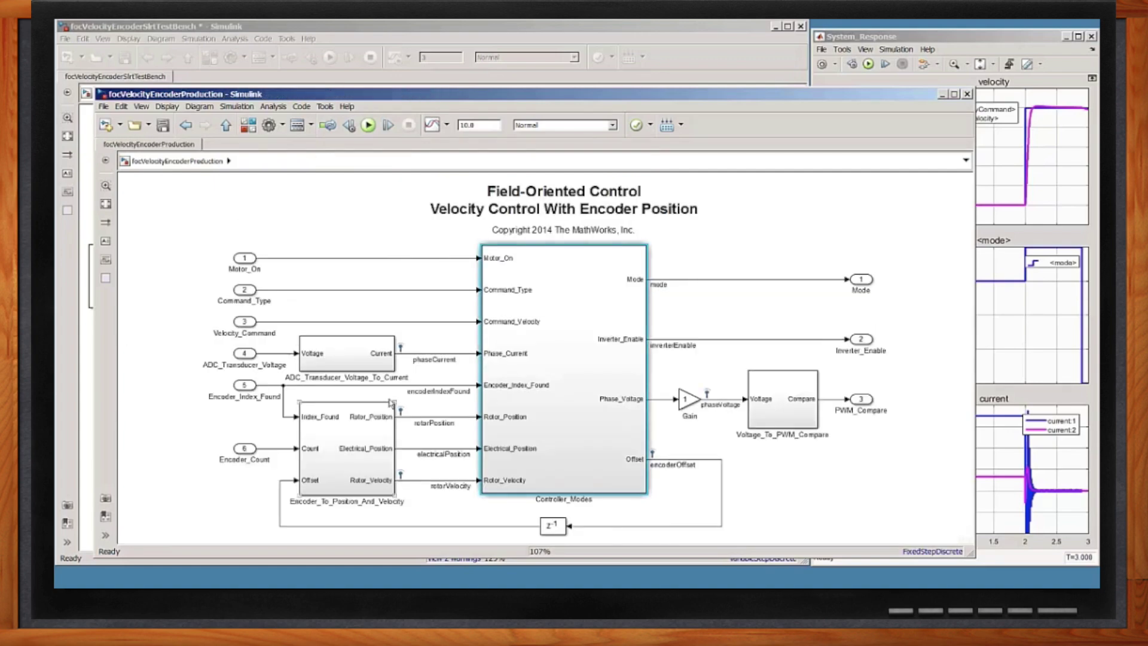
key("Escape")
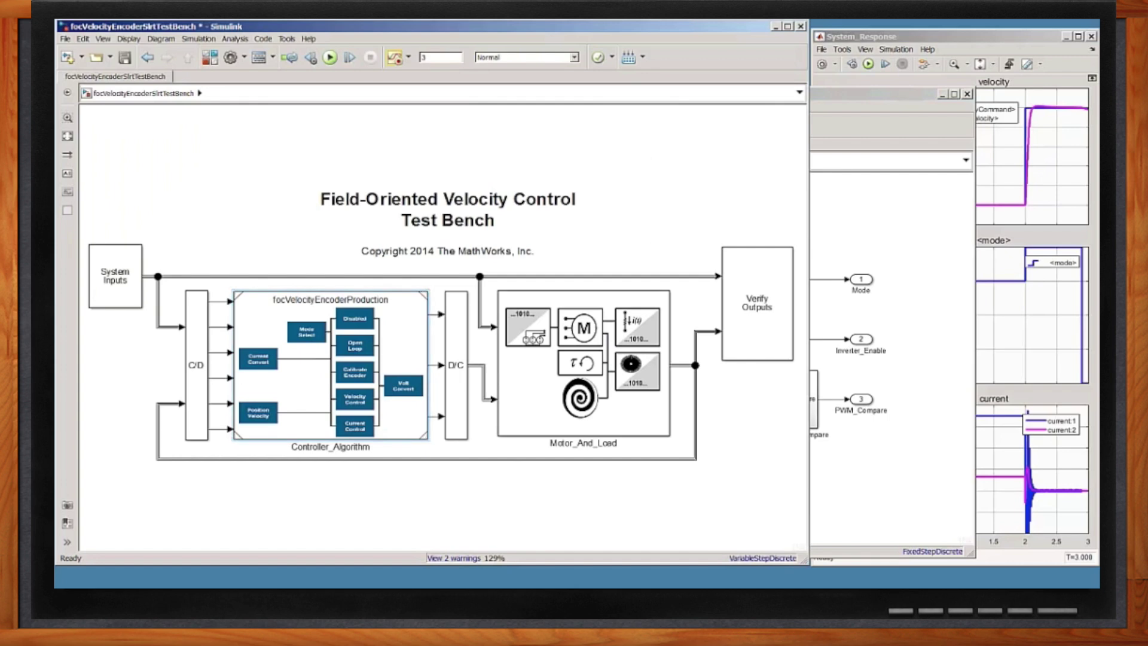
key("ctrl+t")
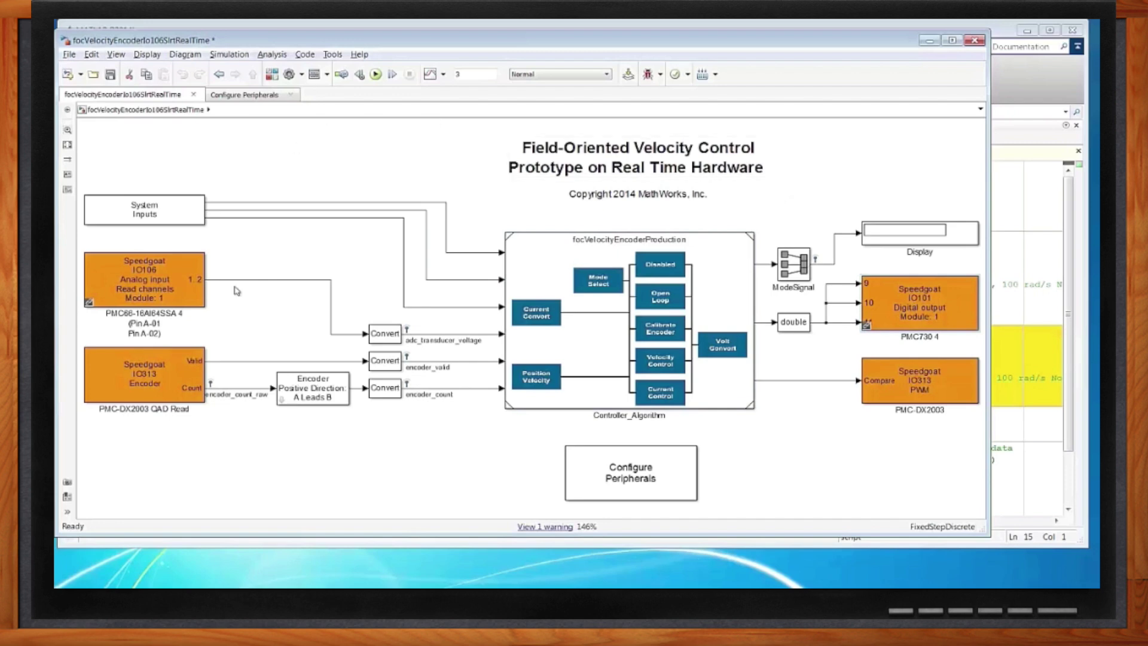
Build the real-time prototype model and show the Microsoft LifeCam view of the motor hardware beside the block diagram
left_click(703, 77)
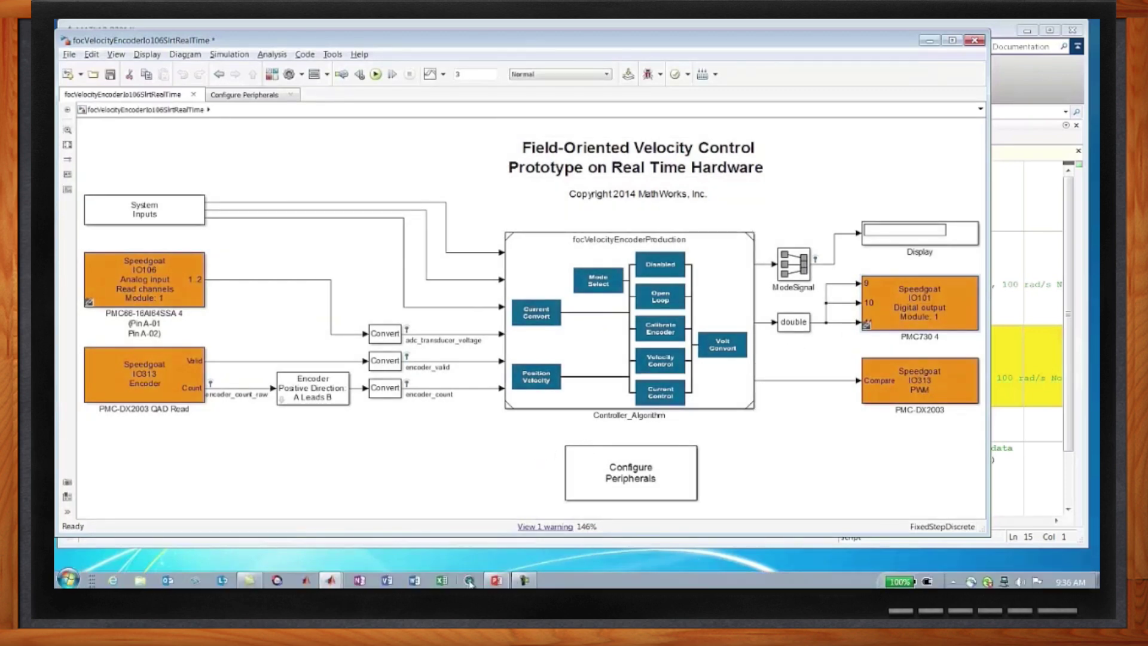
left_click(469, 580)
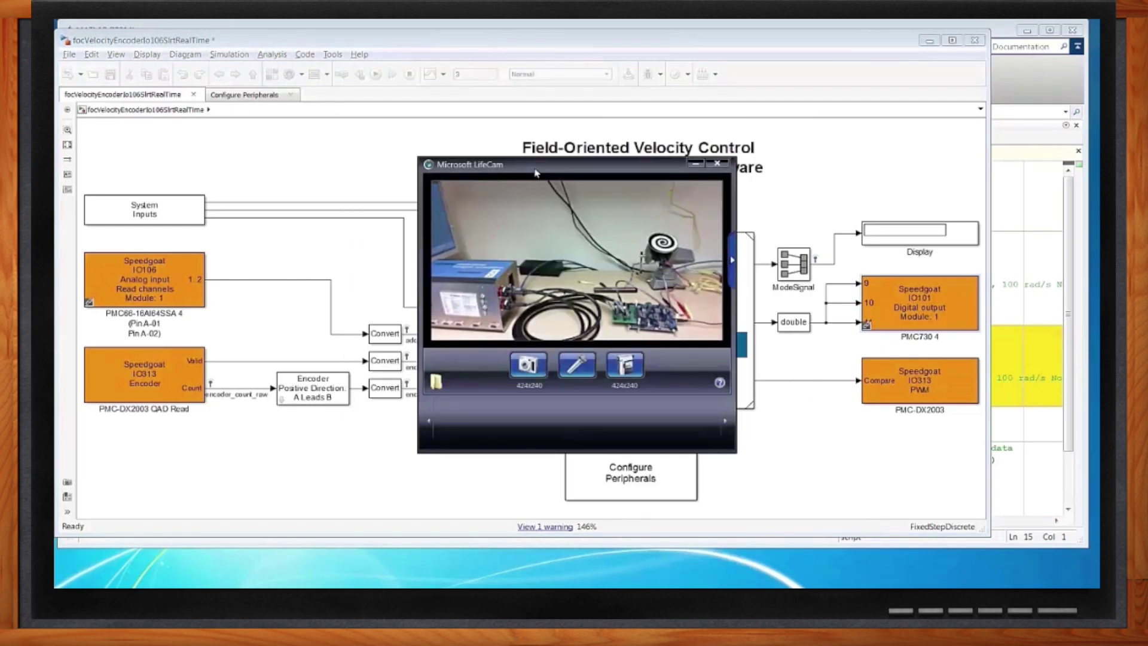
left_click_drag(535, 172, 895, 412)
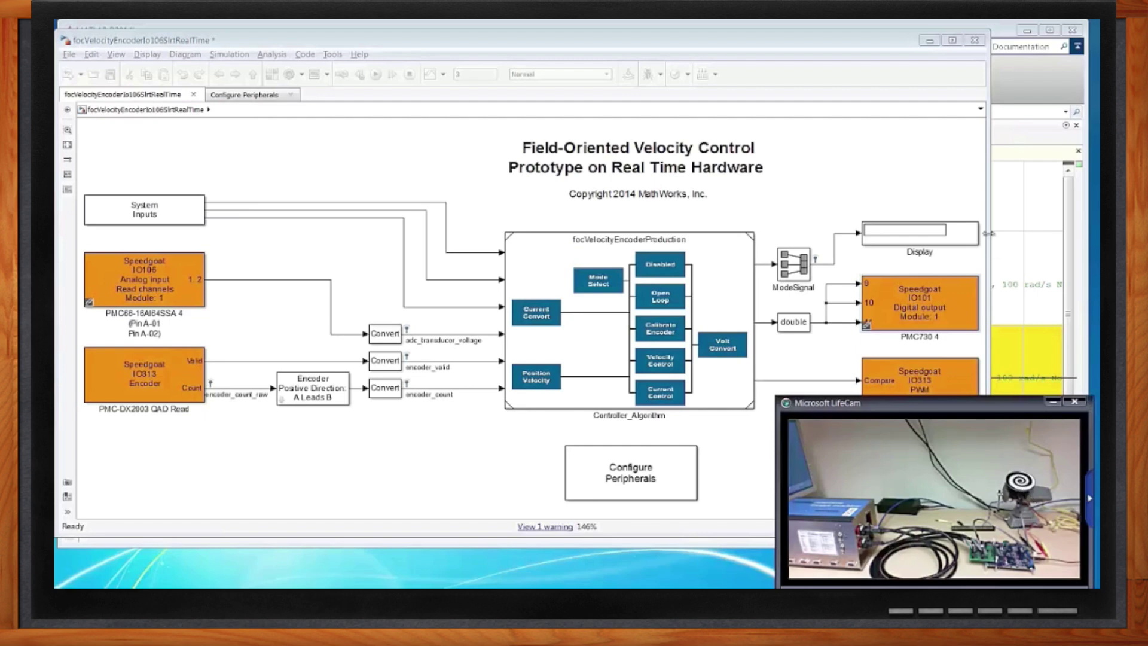
Switch to MATLAB and run the t2_runRealTimeAndPlotLoggedData script to test the target and load its logged data into the Simulation Data Inspector
left_click(1013, 83)
left_click(763, 139)
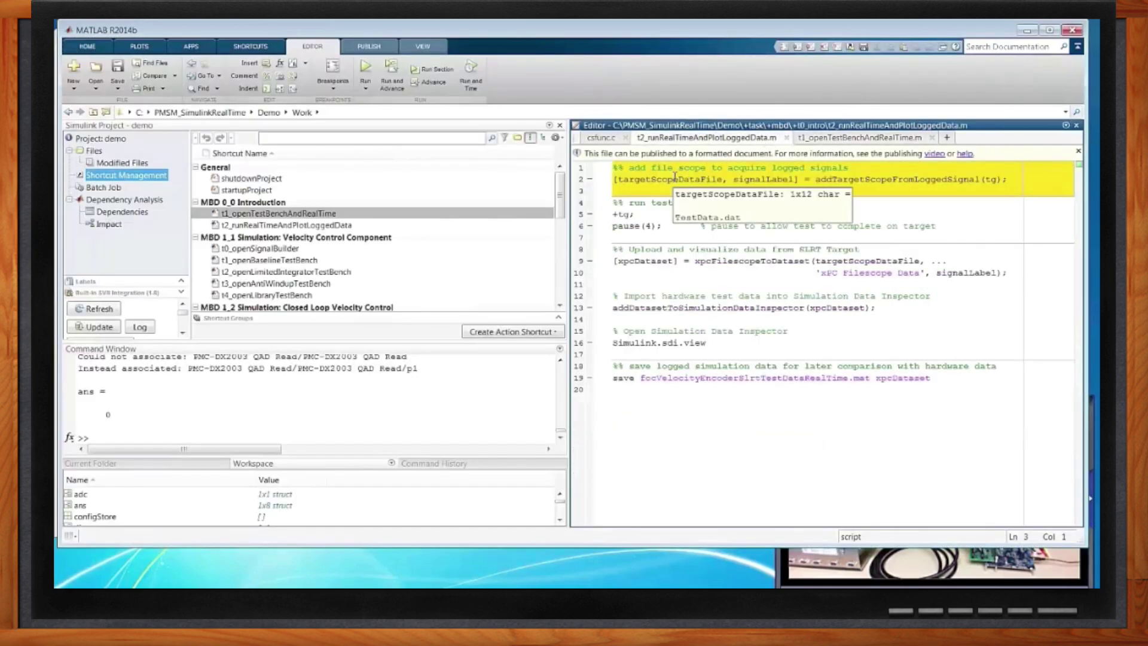
left_click(375, 80)
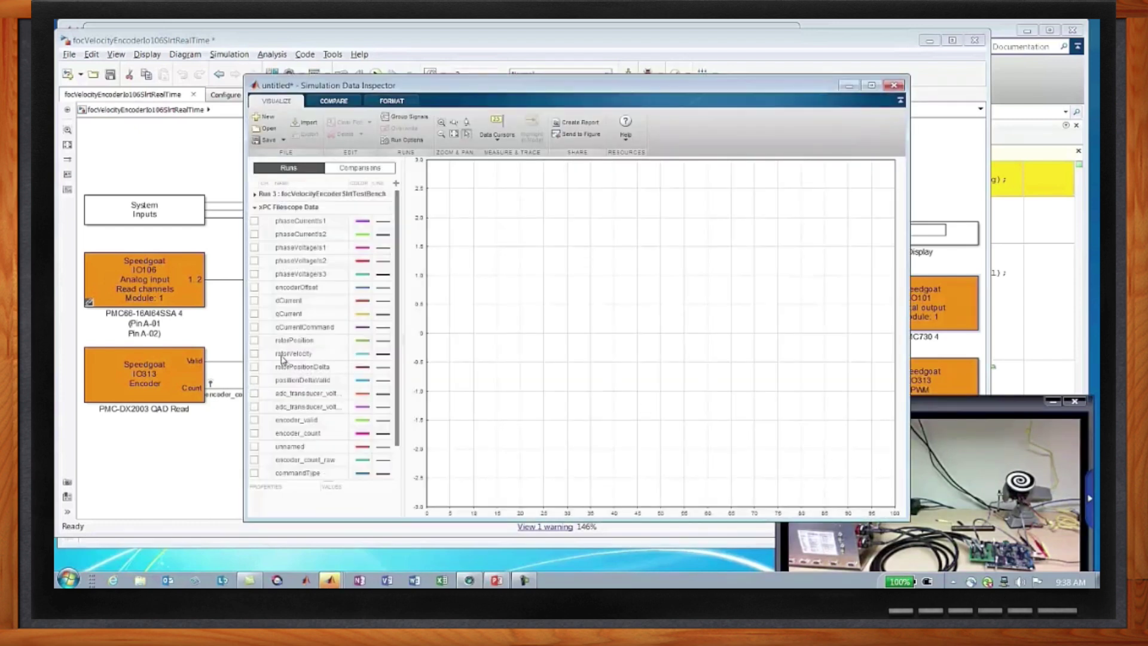
Plot the rotorVelocity and commandValue signals from the xPC Filescope Data run
left_click(253, 354)
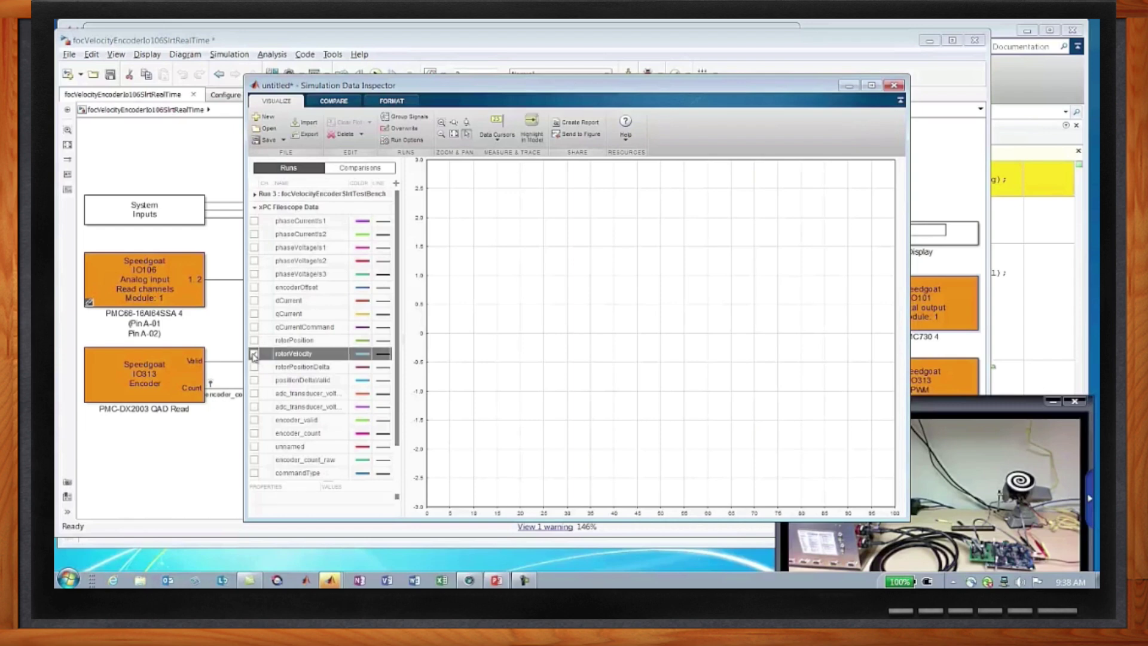
left_click(254, 354)
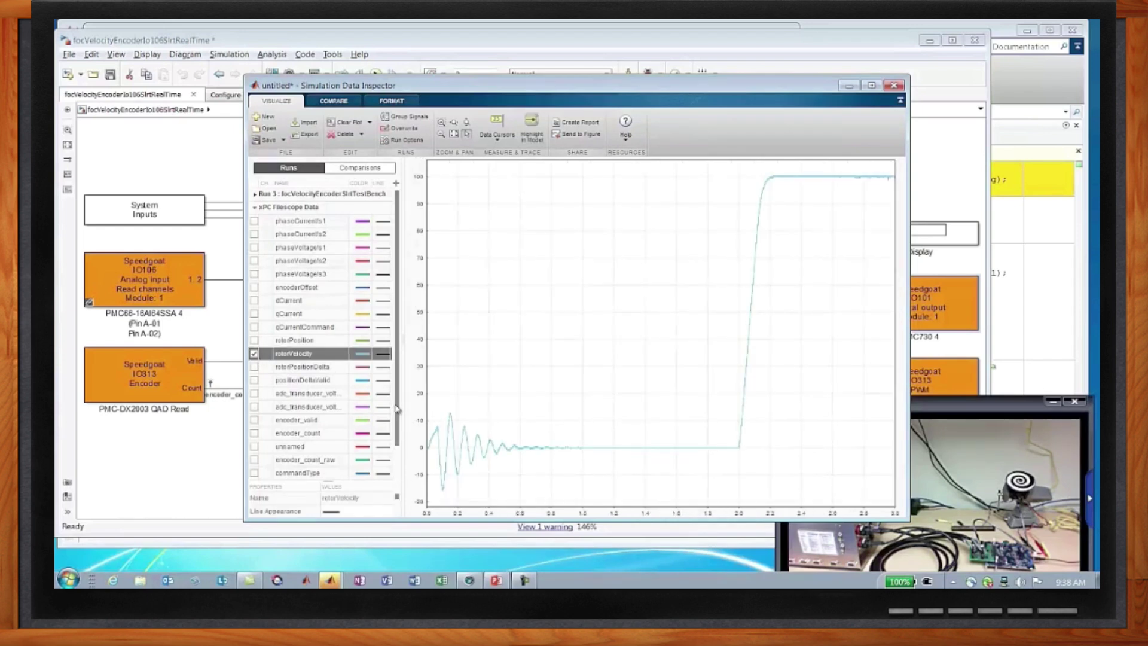
left_click_drag(398, 410, 396, 469)
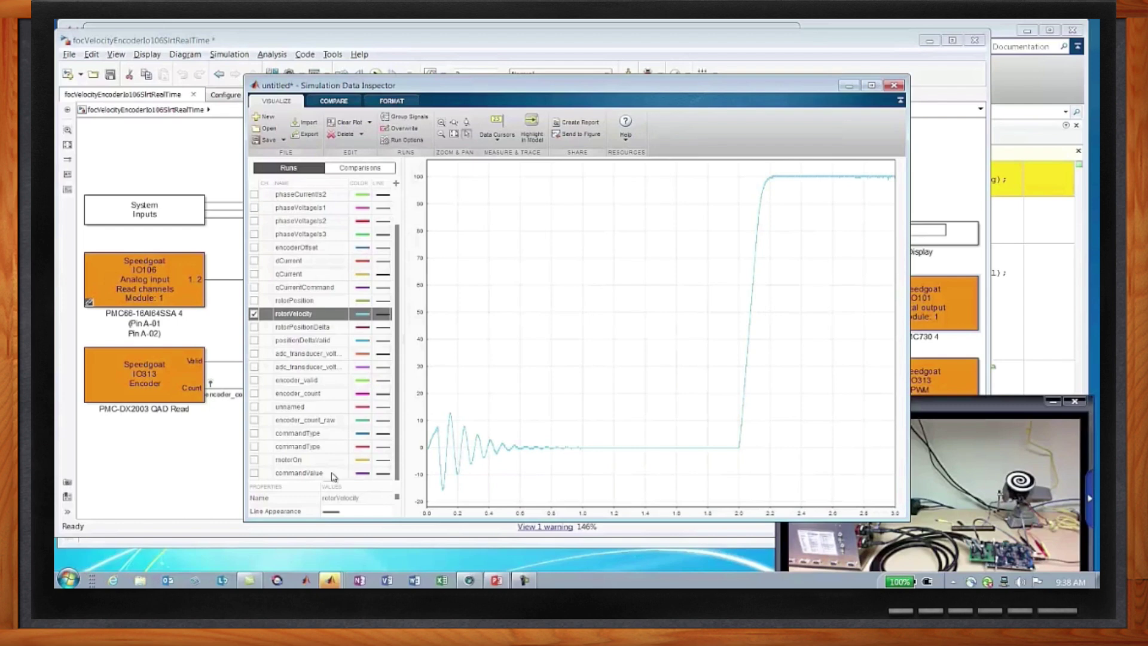
left_click(254, 473)
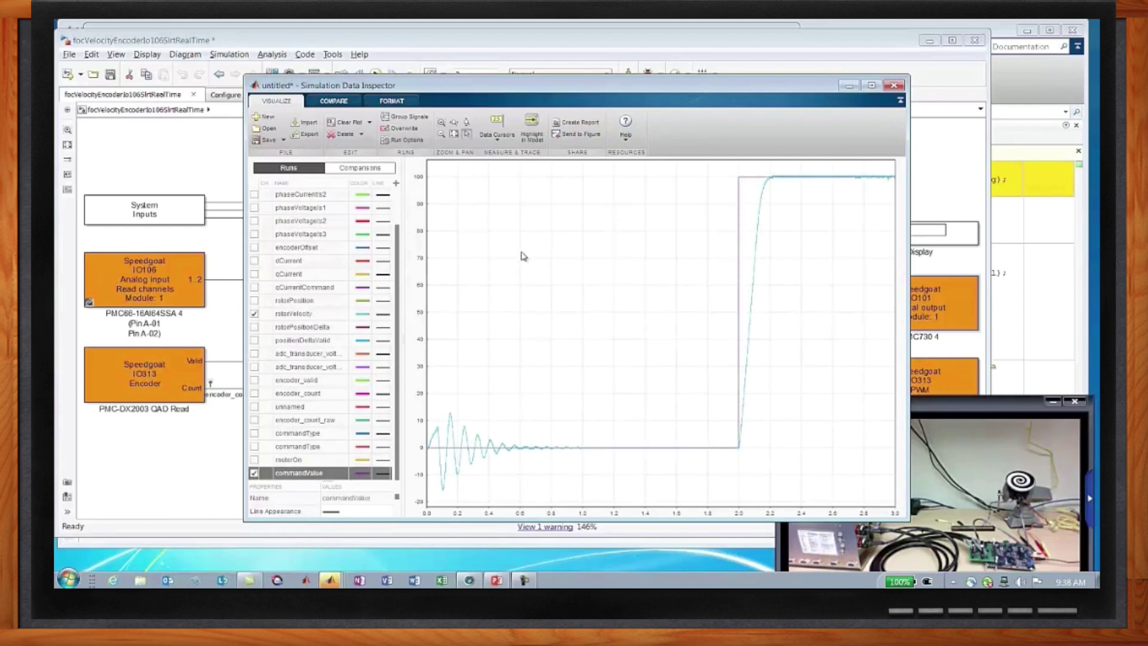
Overlay the simulated rotorVelocity from Run 3 in a contrasting dark red and zoom the time axis in around the velocity step at 2 s
left_click_drag(399, 273, 399, 251)
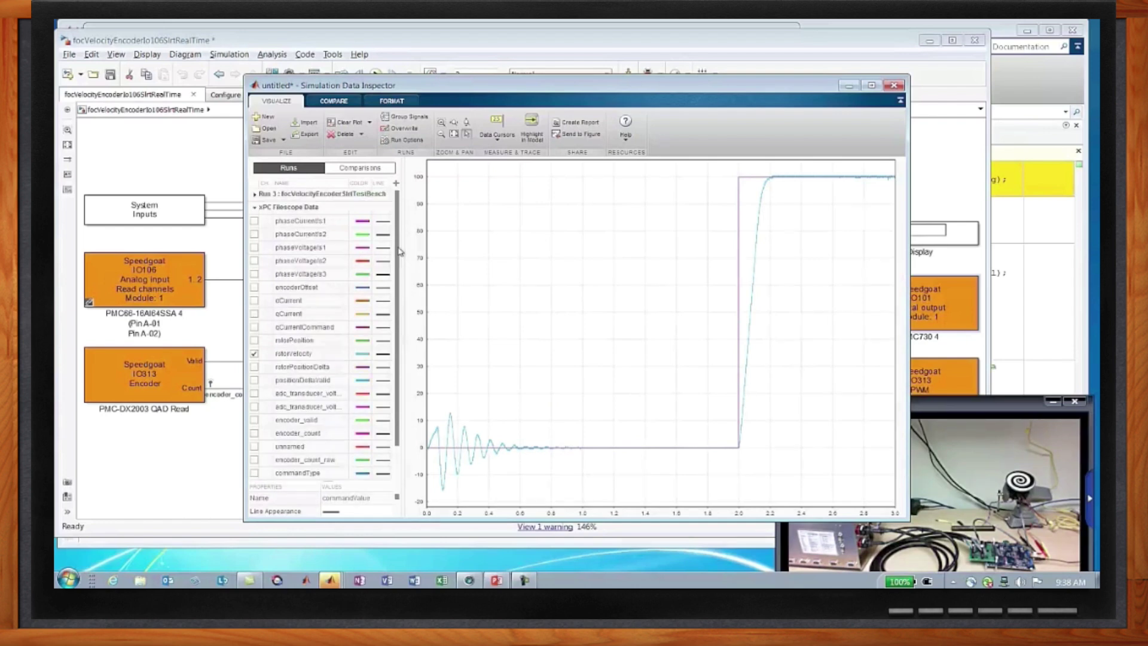
left_click(255, 207)
left_click(257, 195)
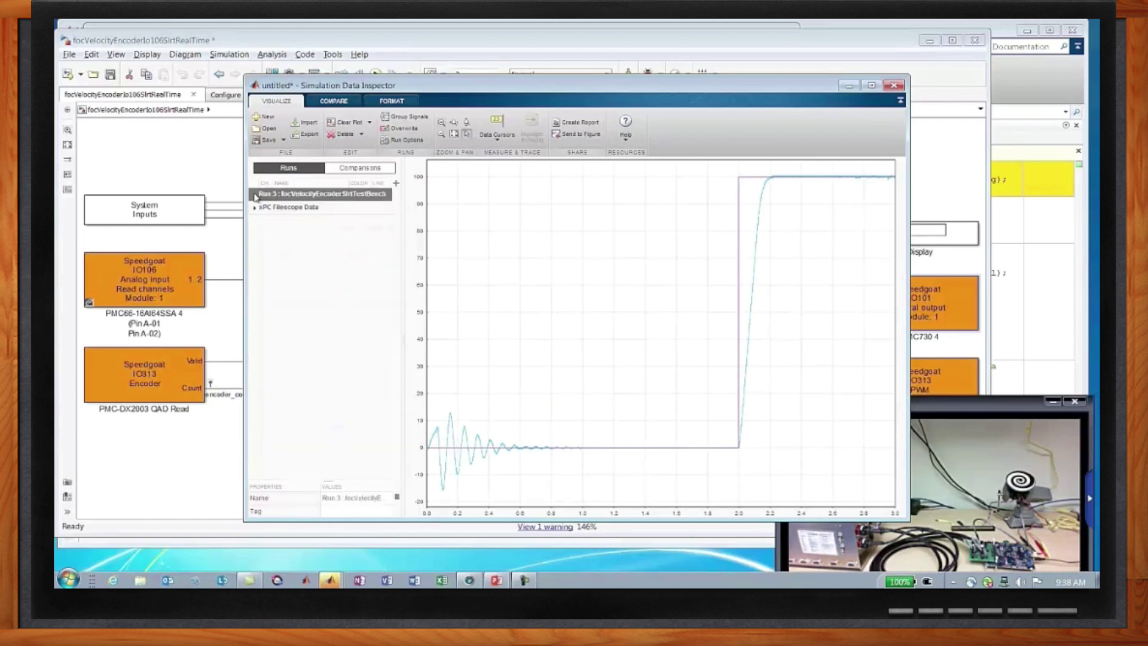
left_click(255, 195)
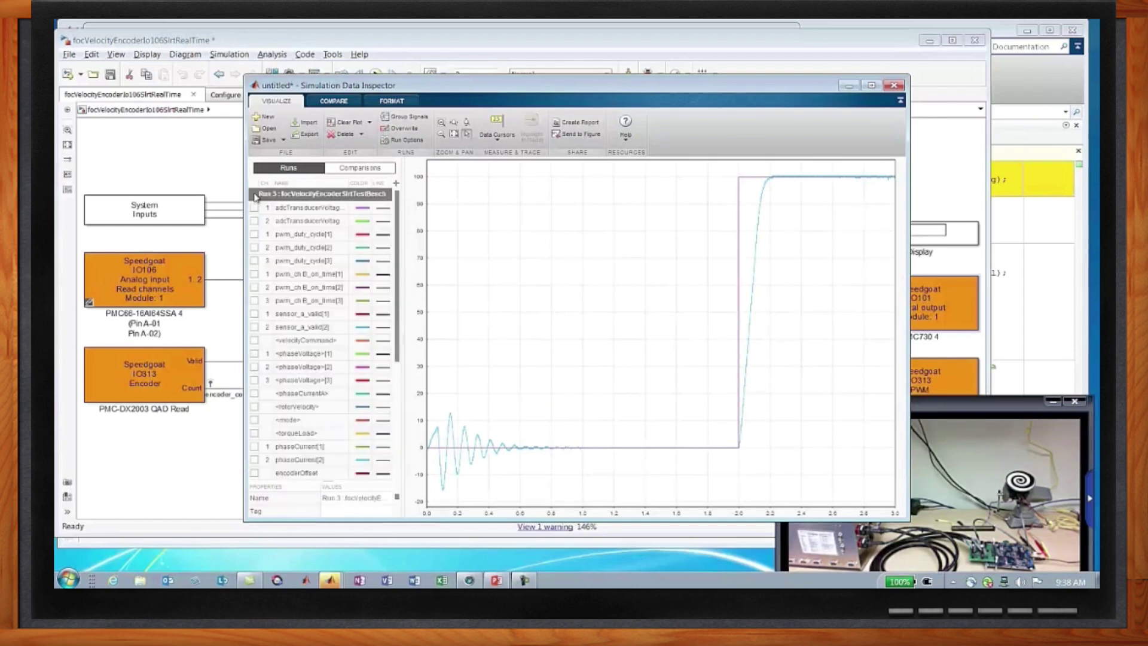
left_click(254, 408)
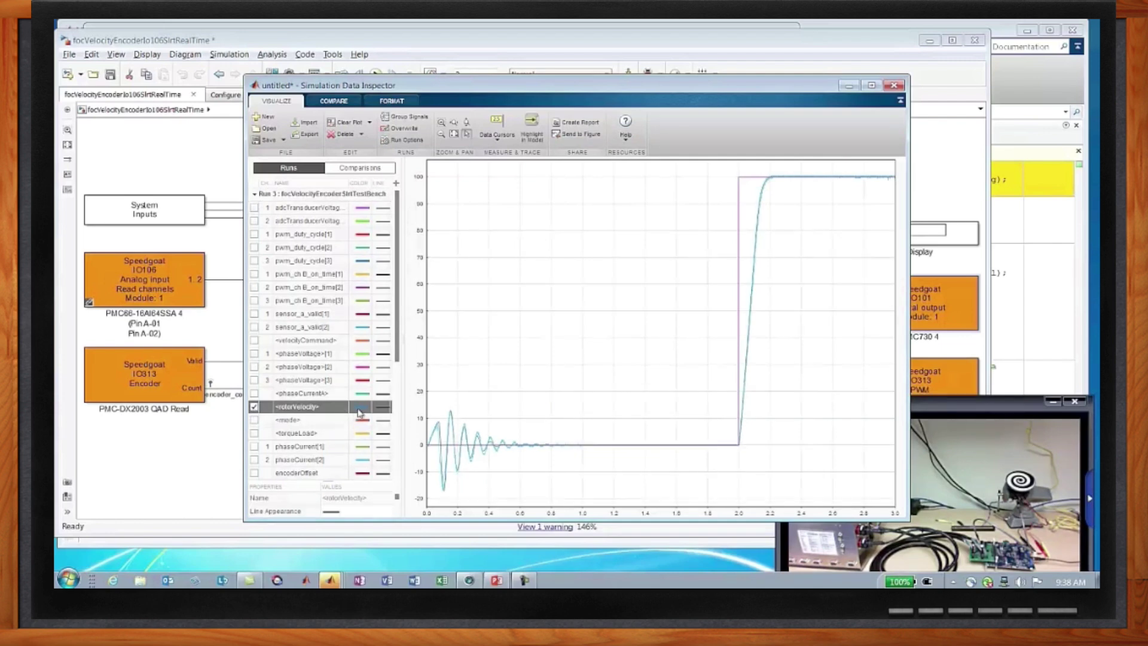
left_click(336, 354)
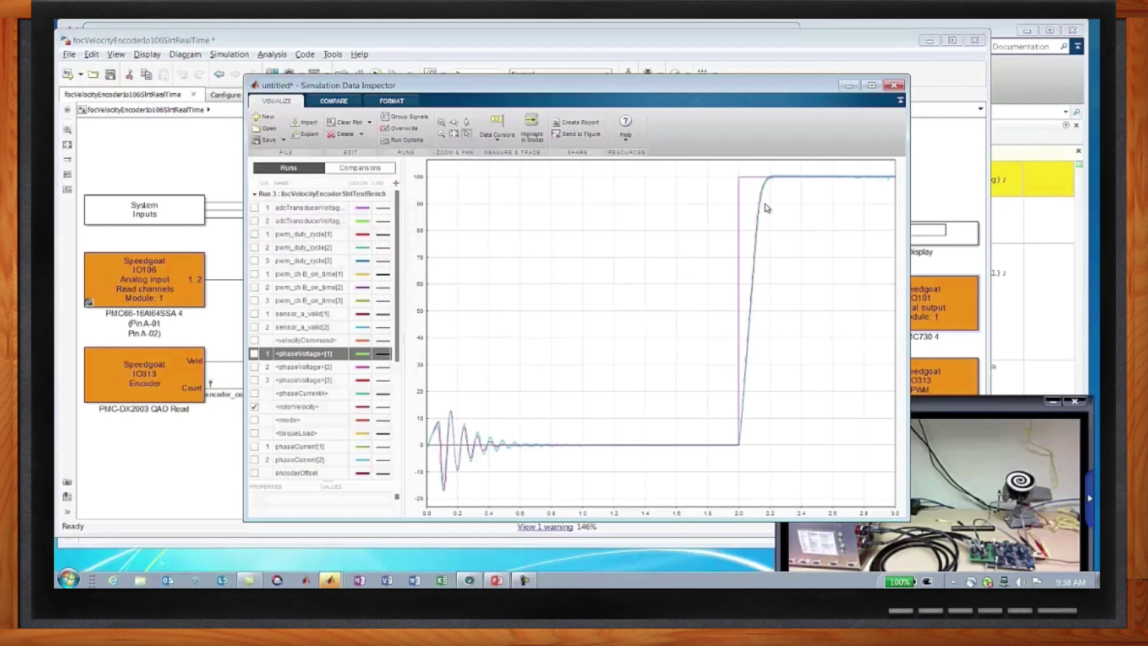
left_click(454, 122)
left_click_drag(723, 287, 825, 290)
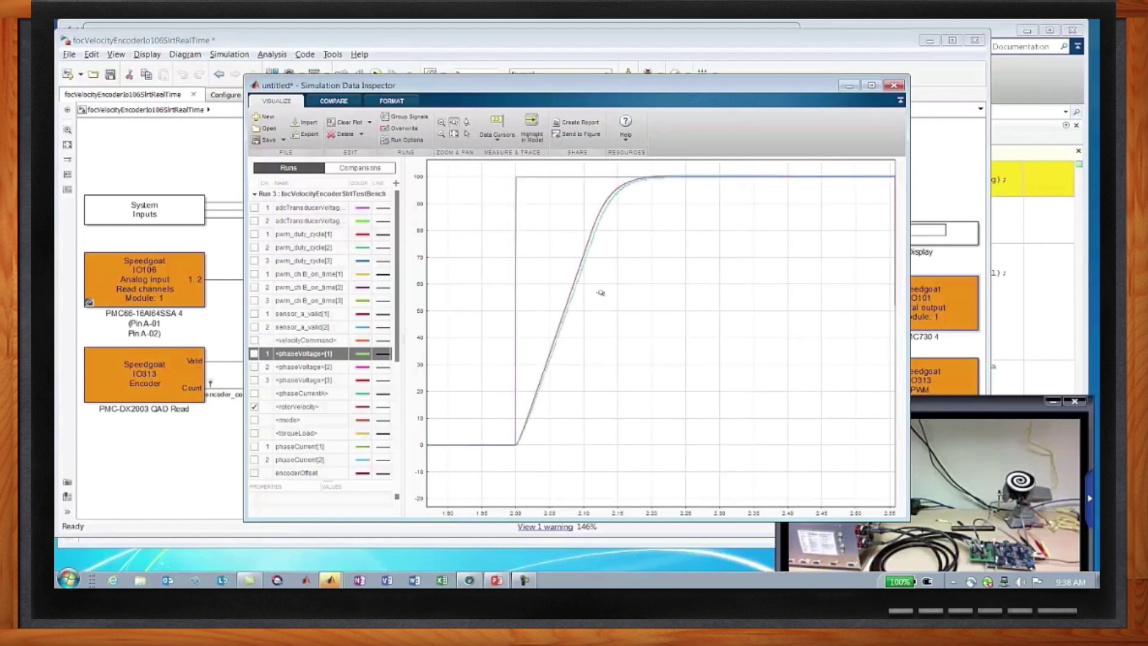
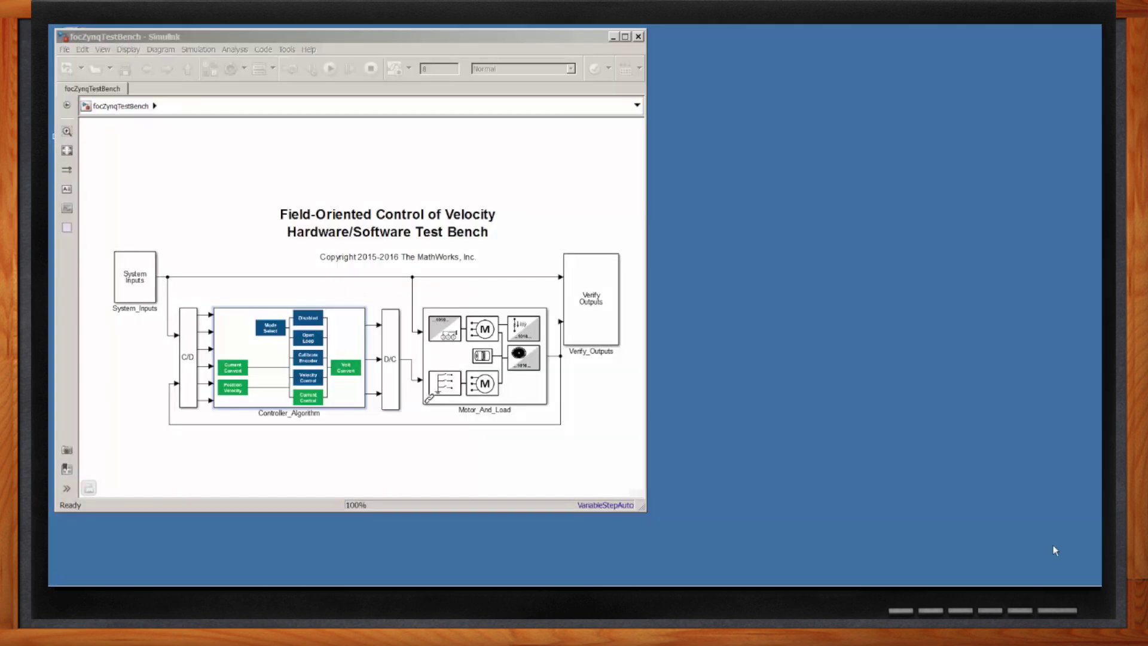
Open the focZynqHdl model from the Controller_Algorithm subsystem of focZynqTestBench and launch its HDL Workflow Advisor
double_click(297, 376)
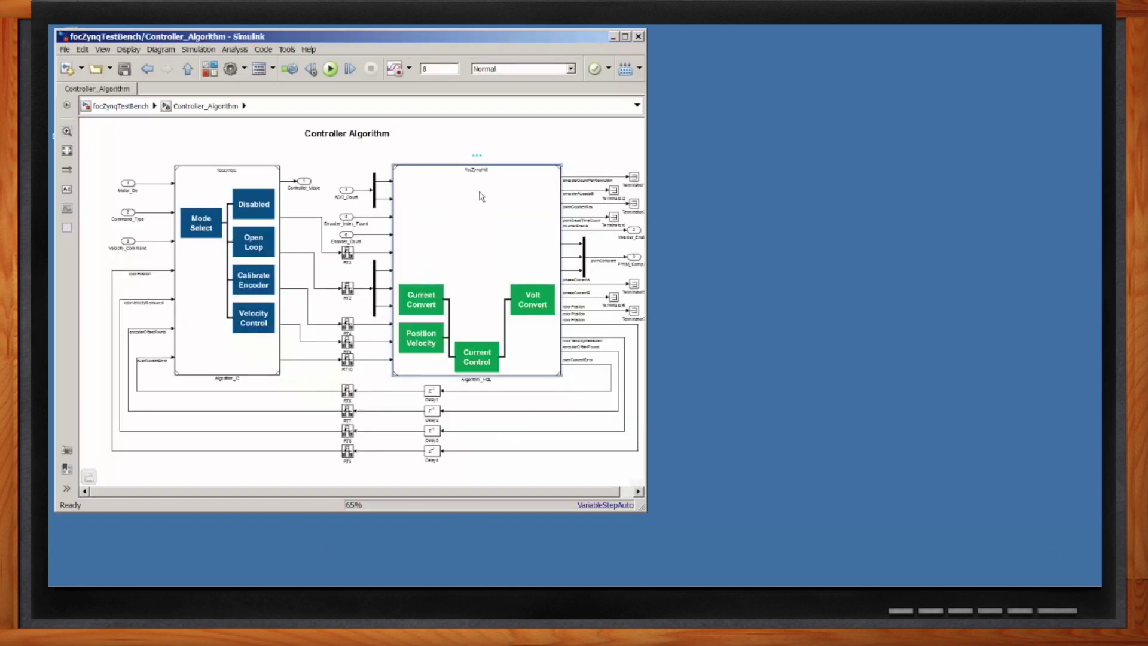
double_click(481, 197)
left_click(400, 341)
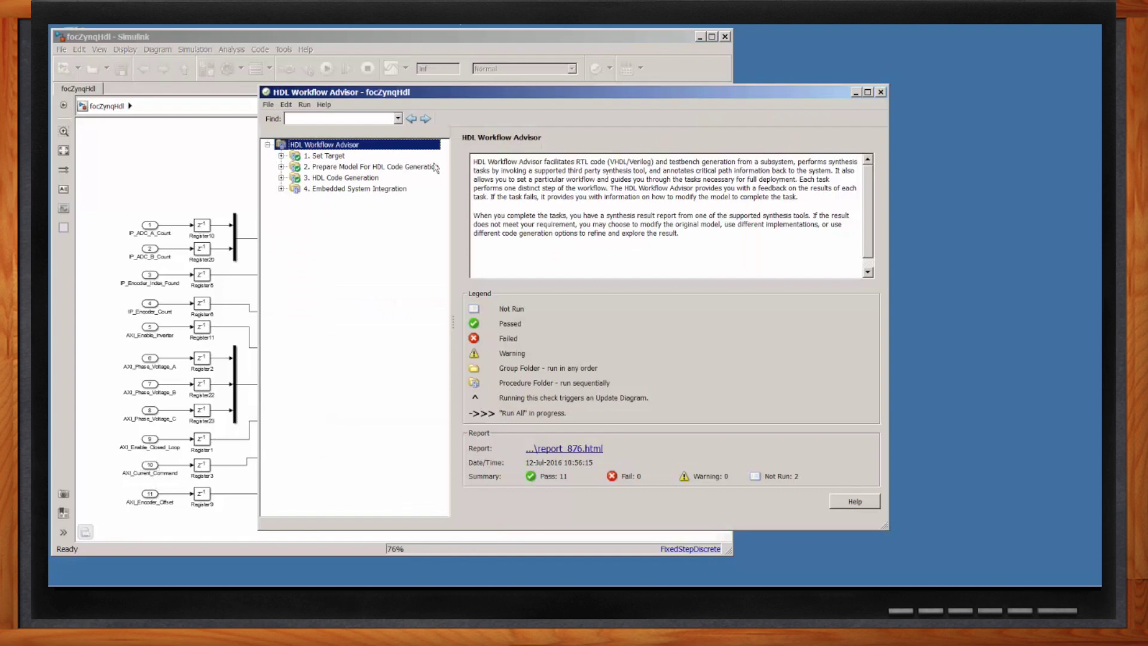
Review the Set Target tasks, checking the target device and synthesis tool settings and the target platform interface table
left_click(280, 156)
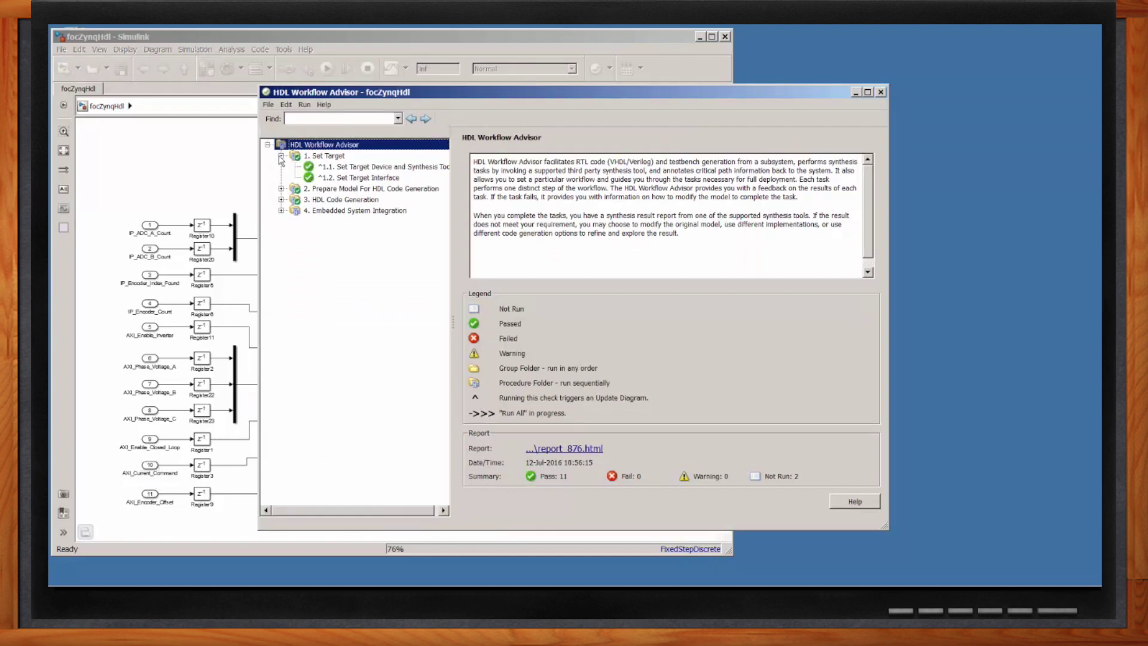
left_click(364, 169)
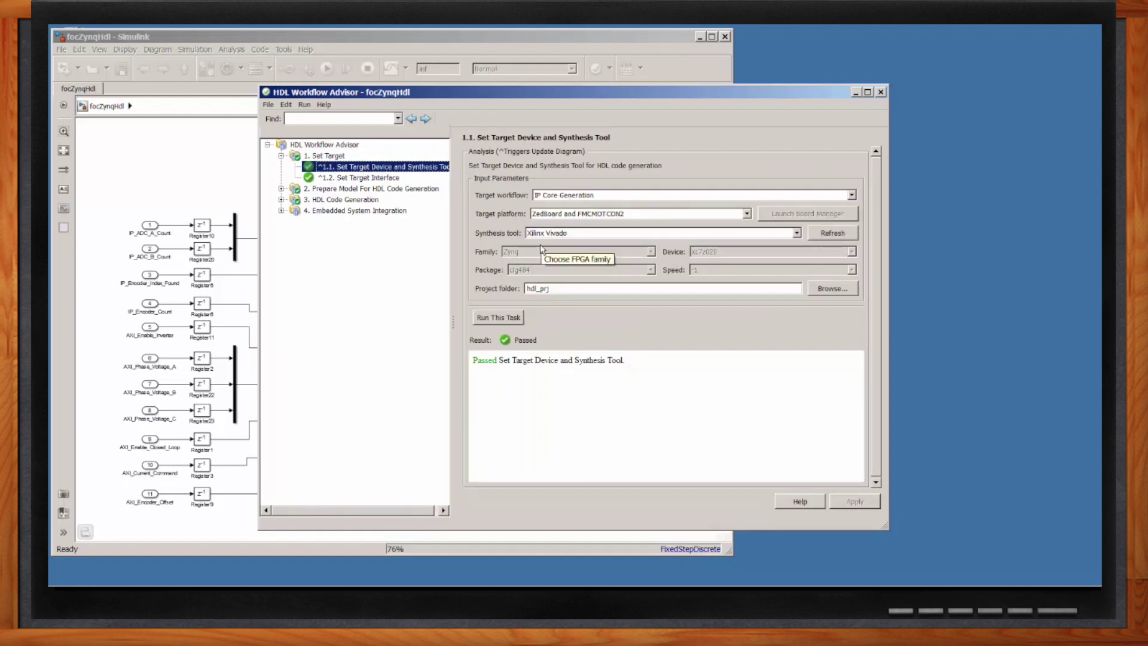
left_click(330, 178)
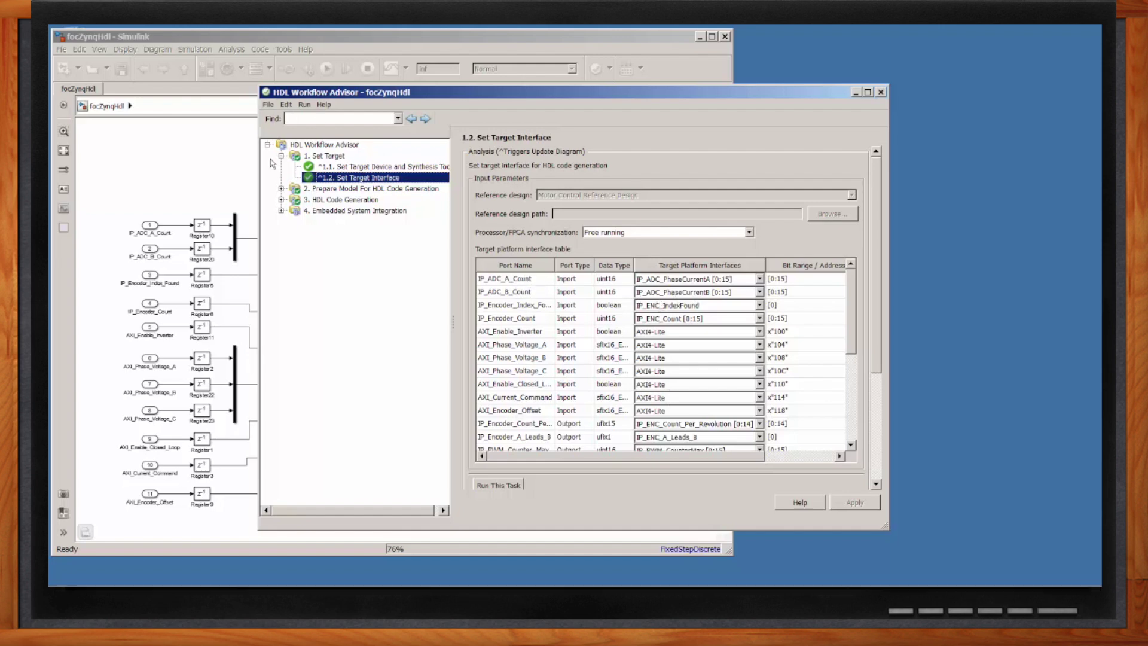
Review the Prepare Model For HDL Code Generation checks and the basic and advanced HDL code generation options
left_click(281, 188)
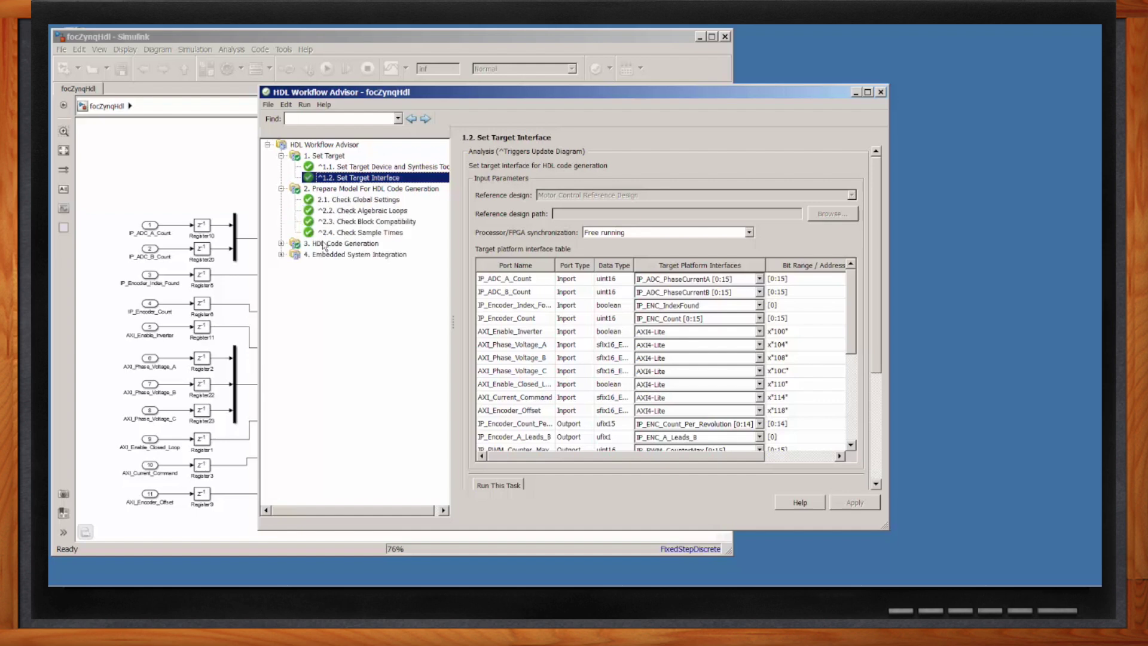
left_click(282, 244)
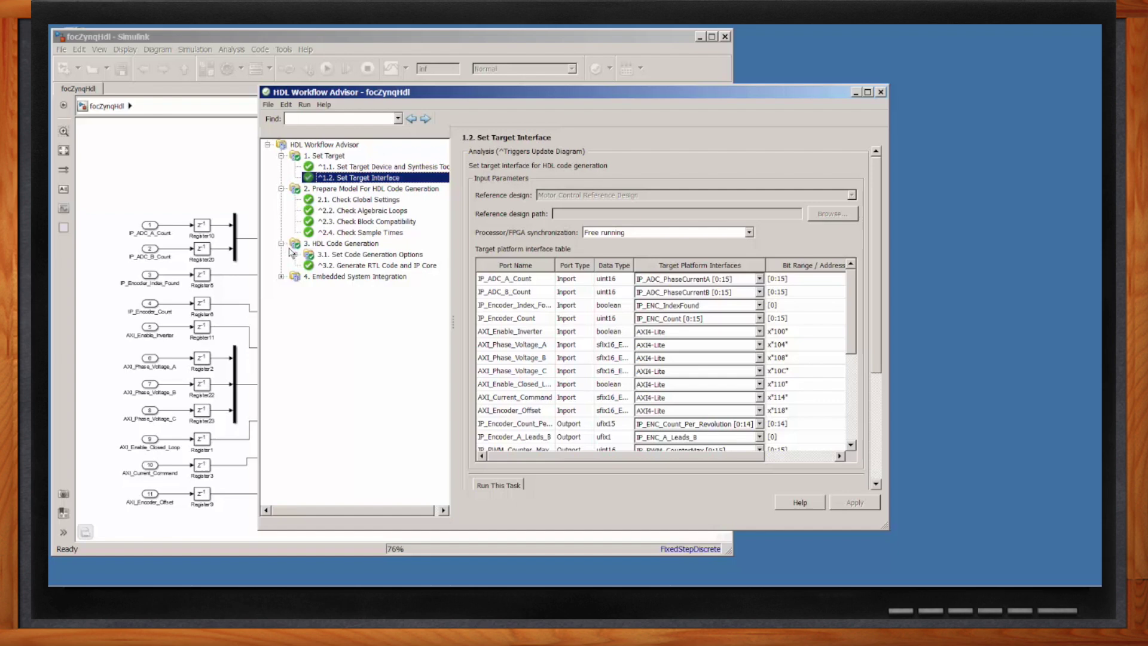
left_click(296, 255)
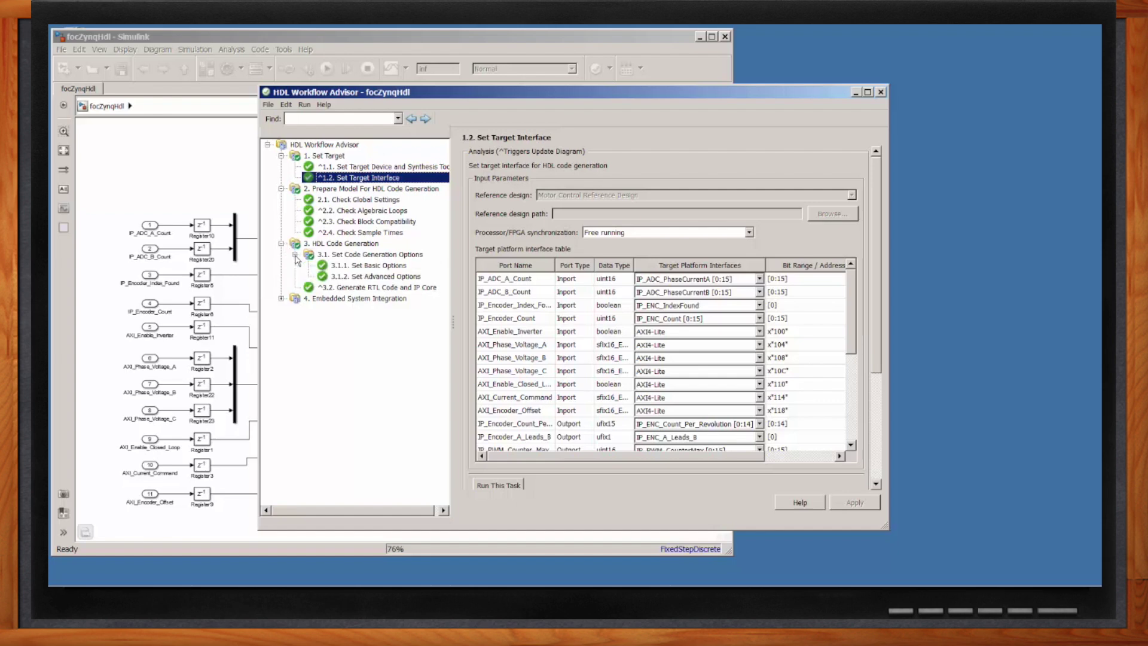
left_click(344, 267)
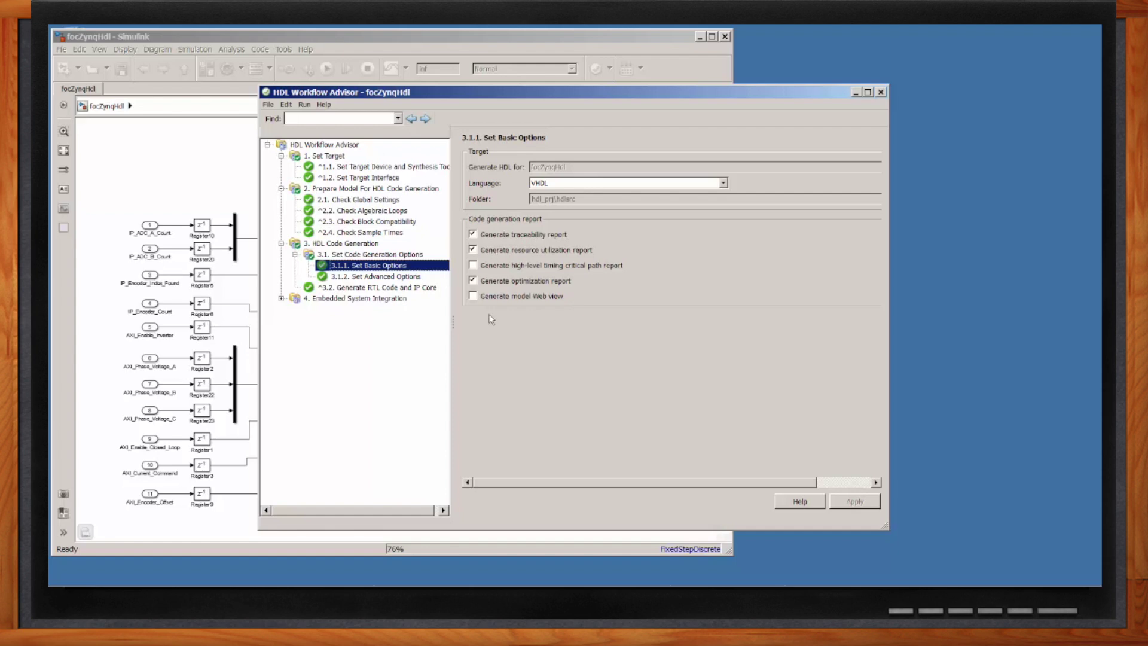
left_click(326, 279)
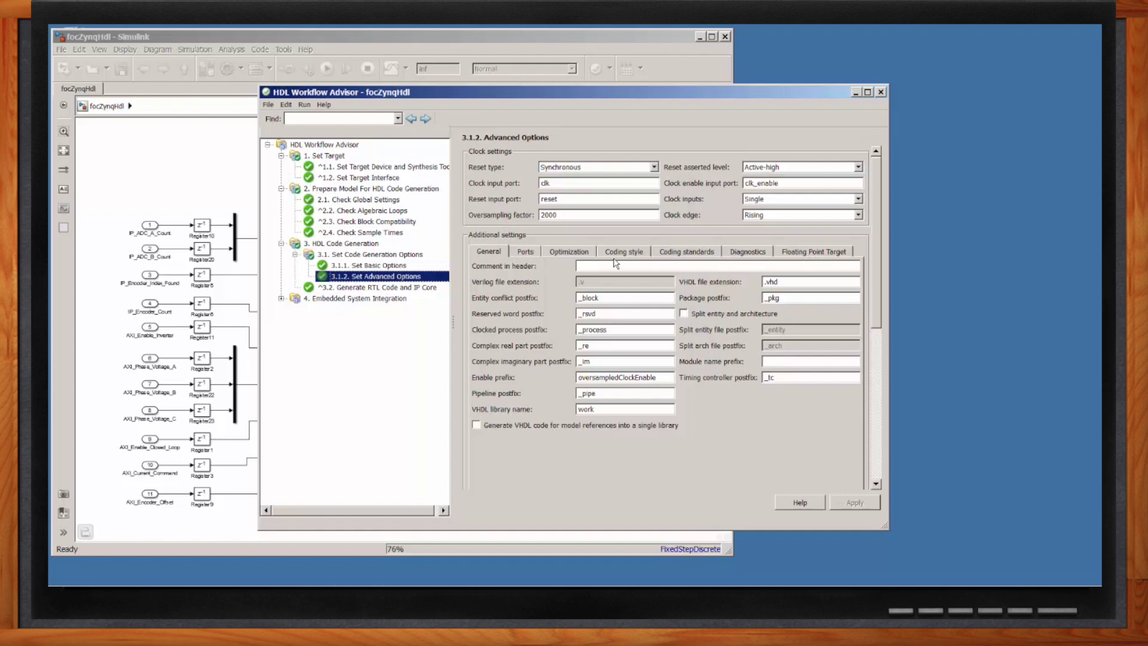
Open the code generation report from the RTL code and IP core task; review its high-level resources and IP core target interface table
left_click(309, 287)
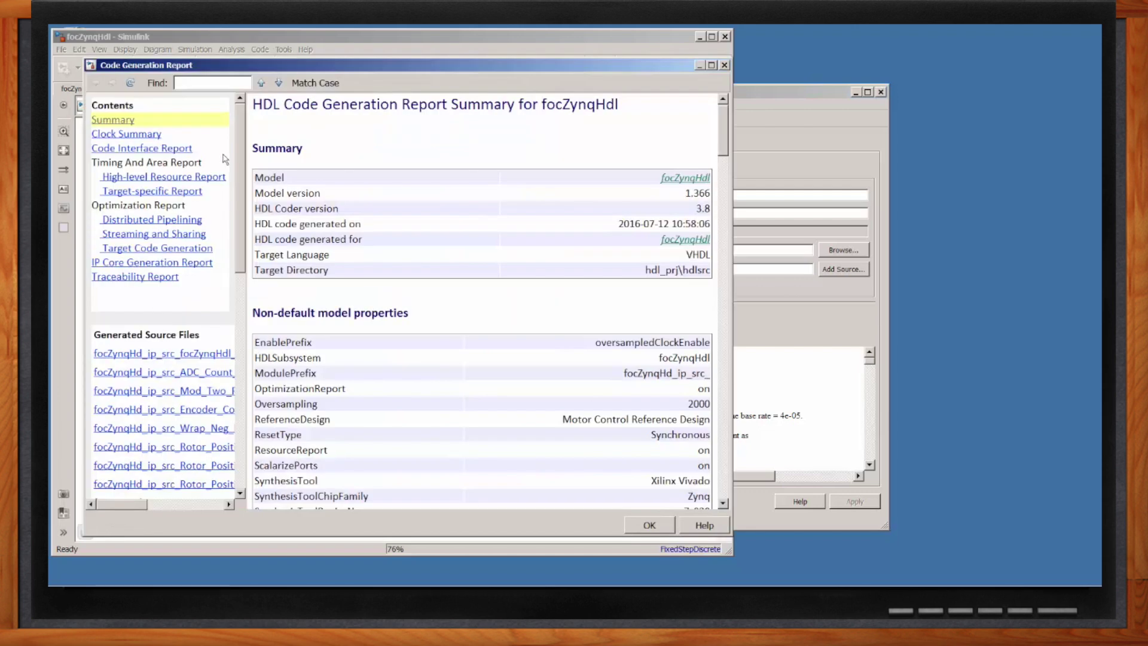
left_click(163, 178)
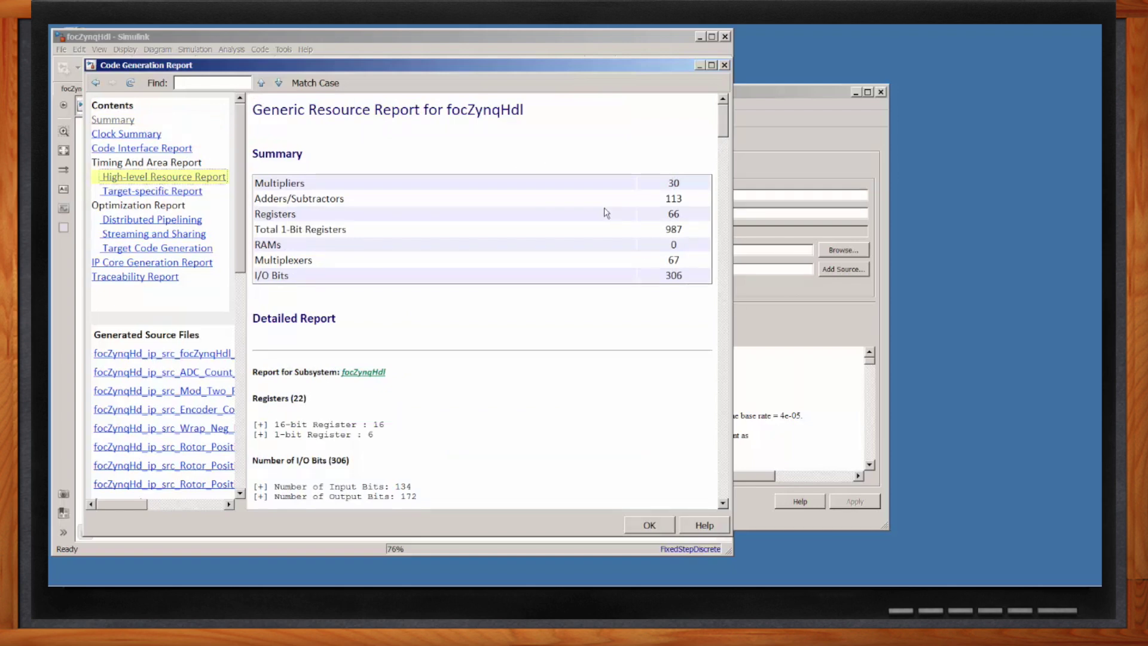
left_click(154, 264)
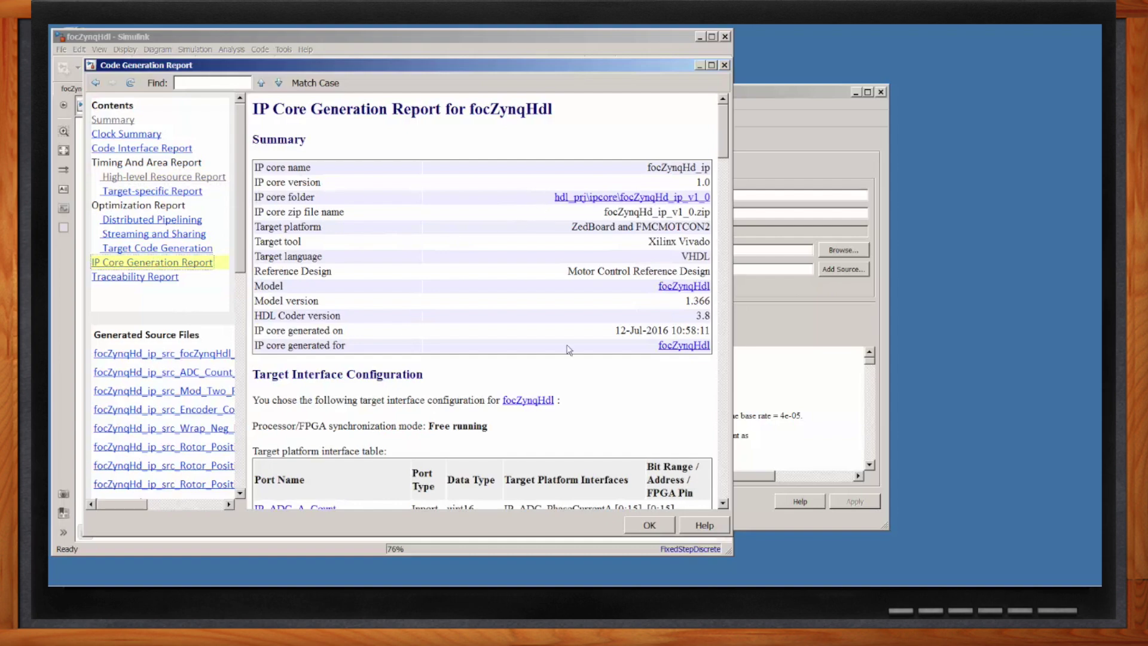
scroll(545, 417, "down", 5)
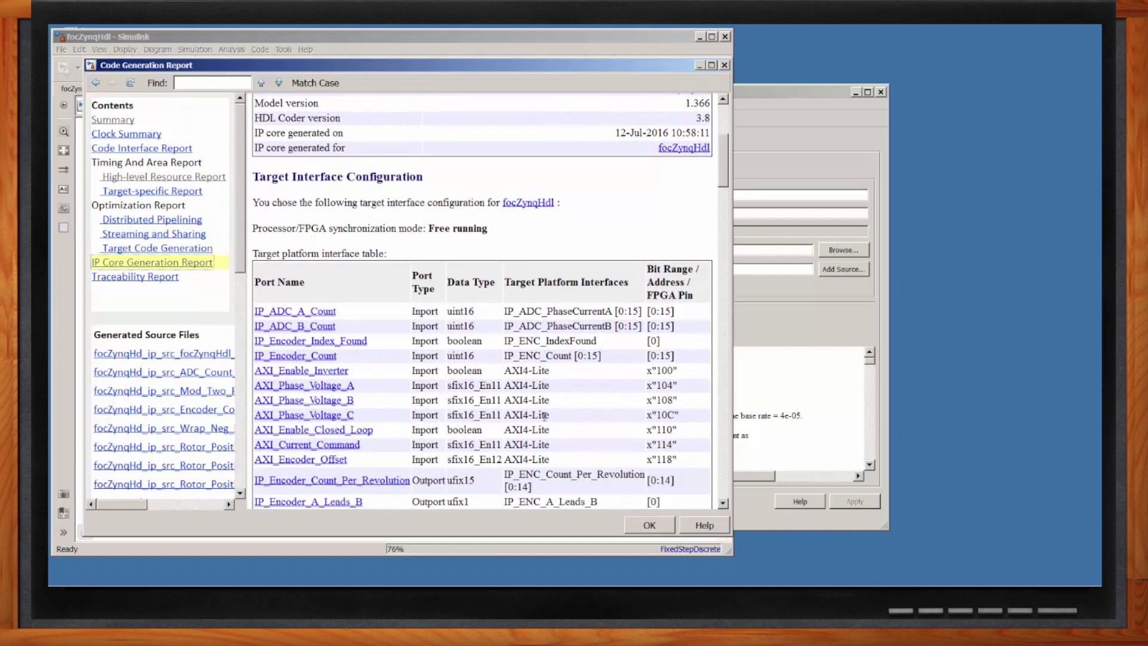
scroll(544, 415, "down", 3)
scroll(545, 415, "down", 1)
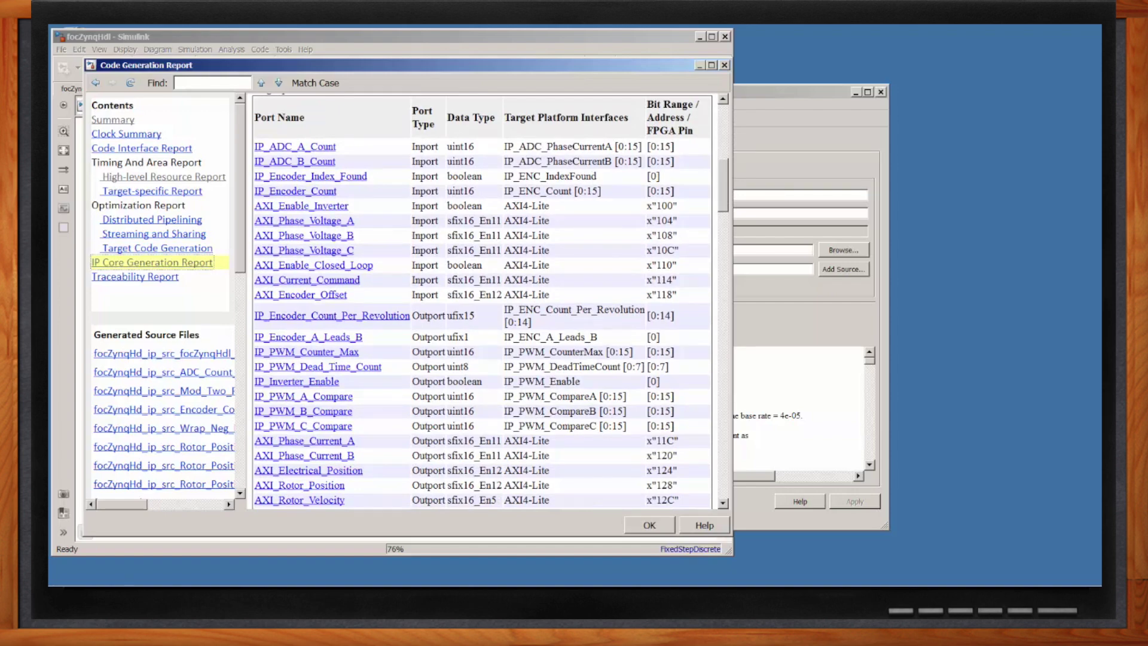
Place the focZynqHdl model window beside the code generation report and bring the report back to the front
key("Escape")
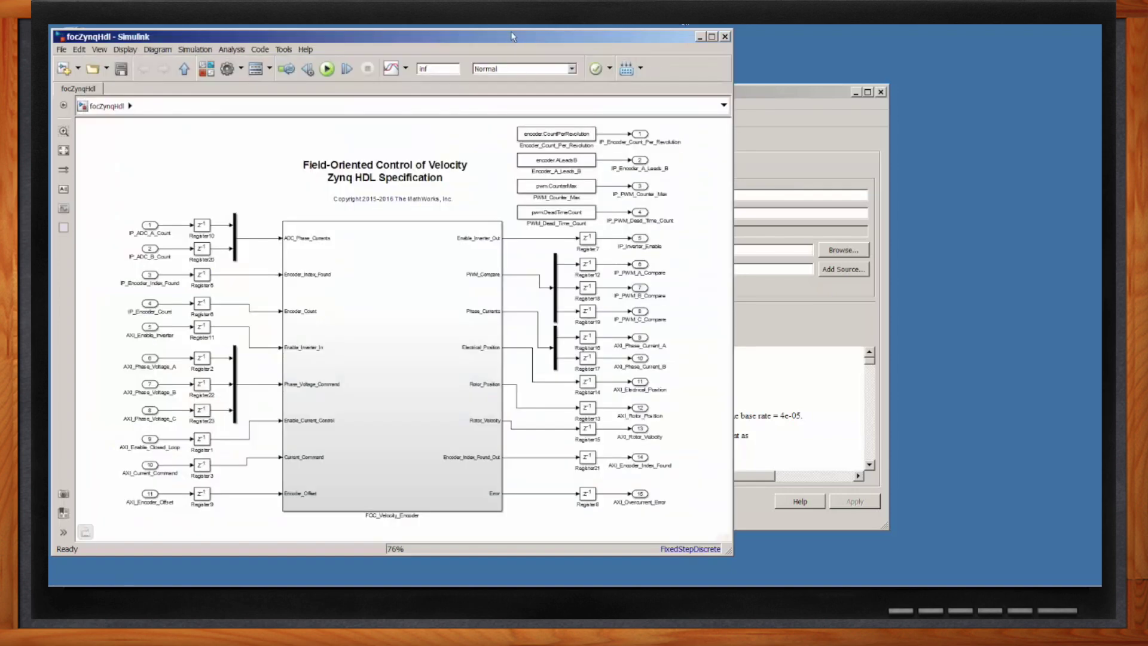
left_click_drag(507, 34, 994, 34)
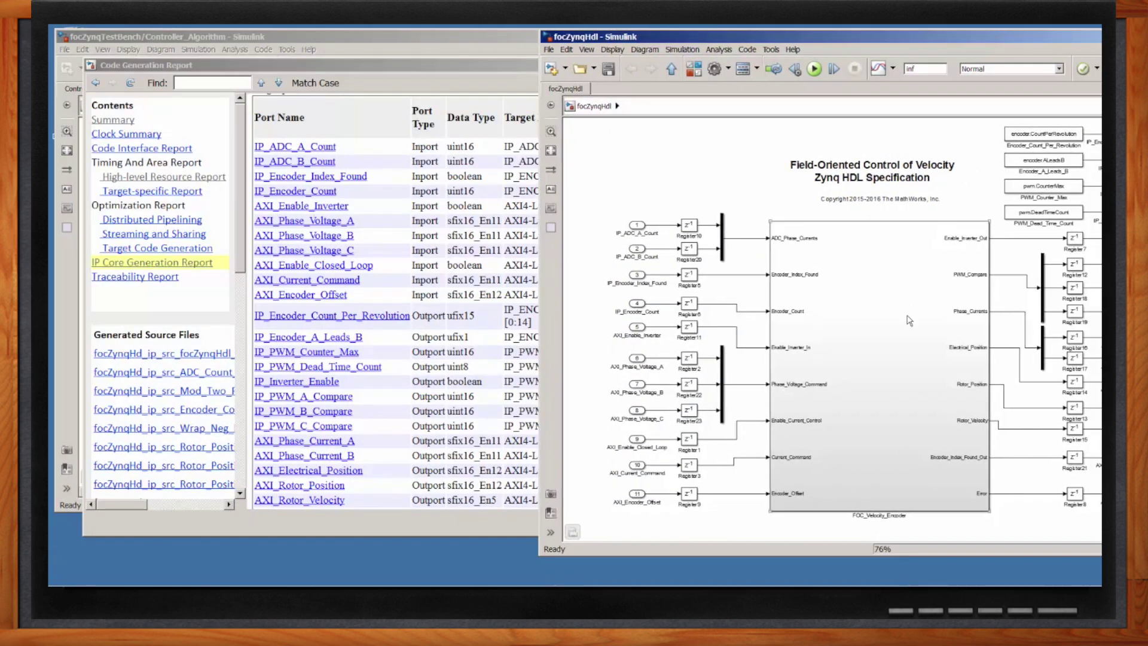
left_click(368, 81)
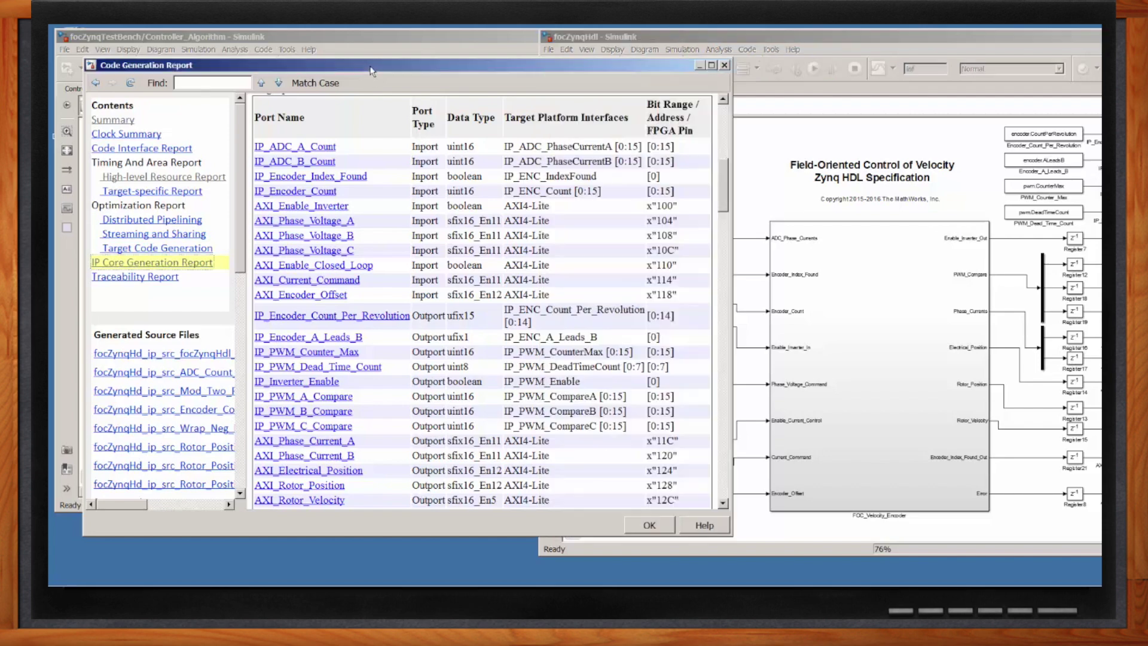
Examine the IP core report's register address mapping, theory of operation, processor/FPGA synchronization and Xilinx Vivado environment integration sections
scroll(356, 382, "down", 3)
scroll(355, 383, "down", 3)
scroll(355, 379, "down", 5)
scroll(355, 378, "down", 1)
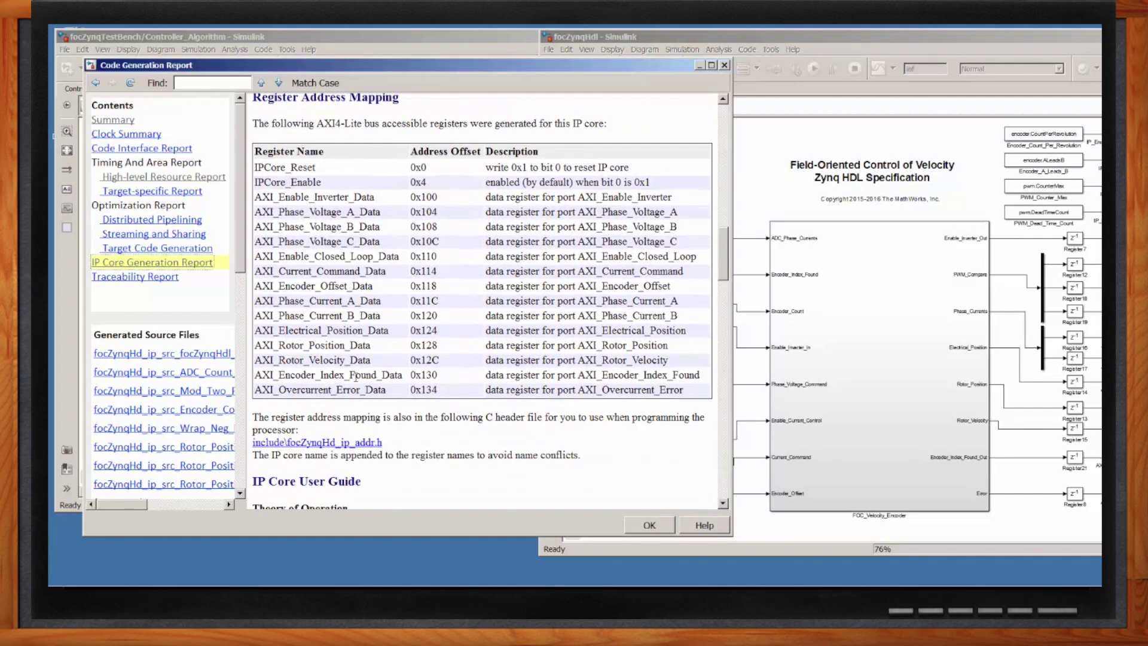
scroll(360, 362, "down", 8)
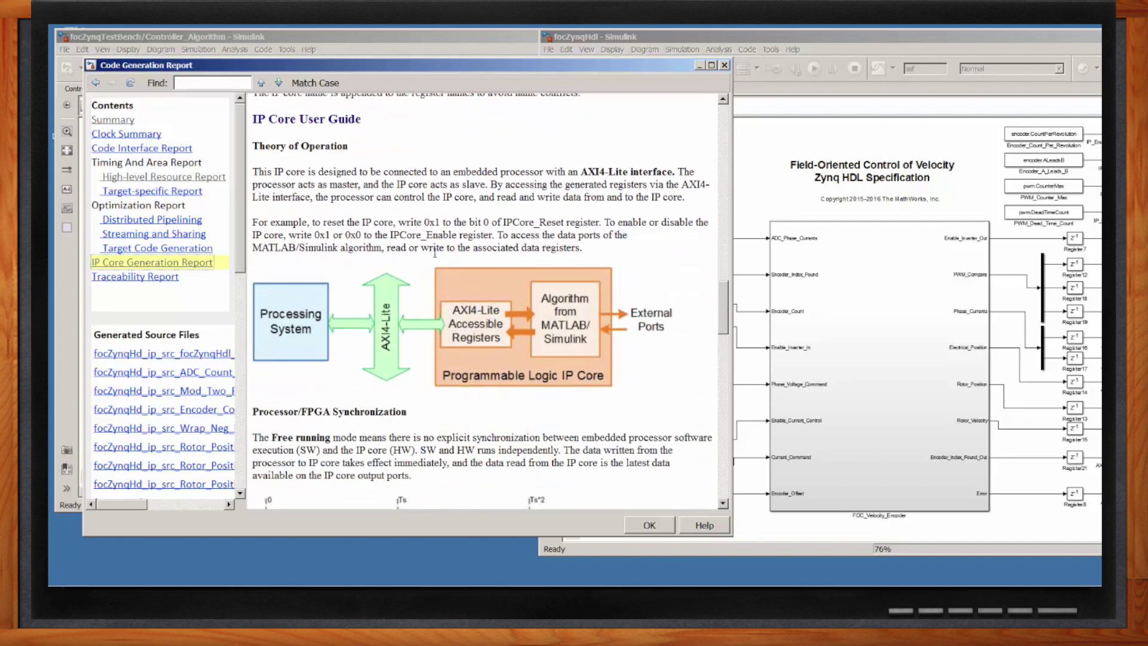
scroll(435, 261, "down", 5)
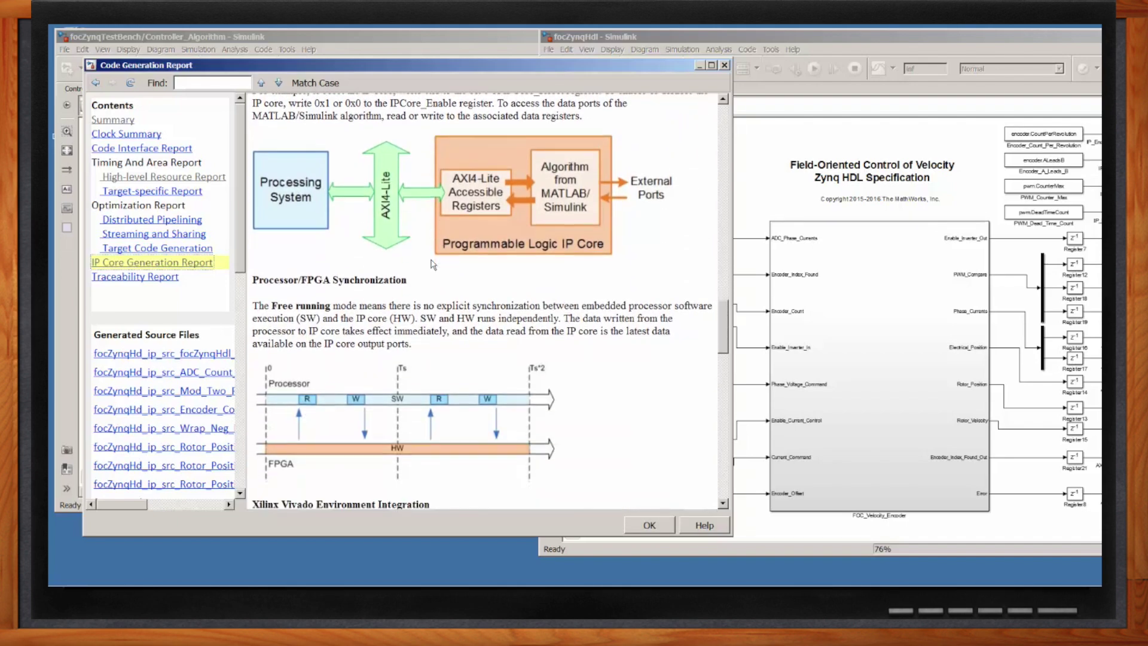
scroll(431, 263, "down", 8)
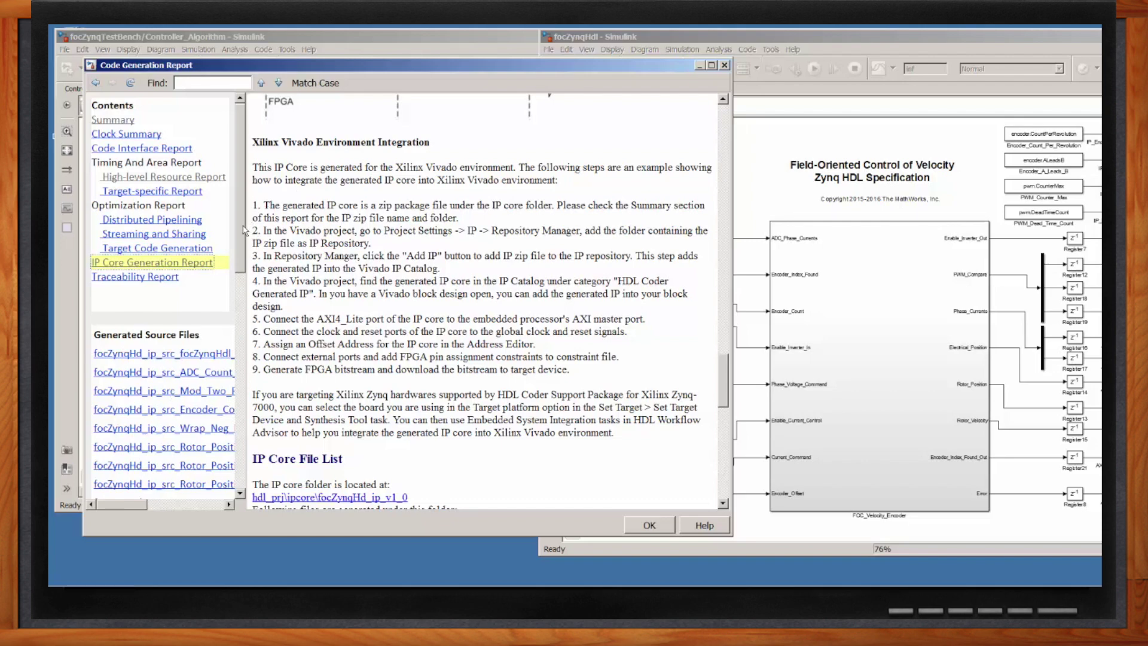
Open the generated focZynqHd_ip_src_FOC_Current_Control.vhd file, widen the report and trace the Park_Transform instance back to its model block
scroll(181, 467, "down", 10)
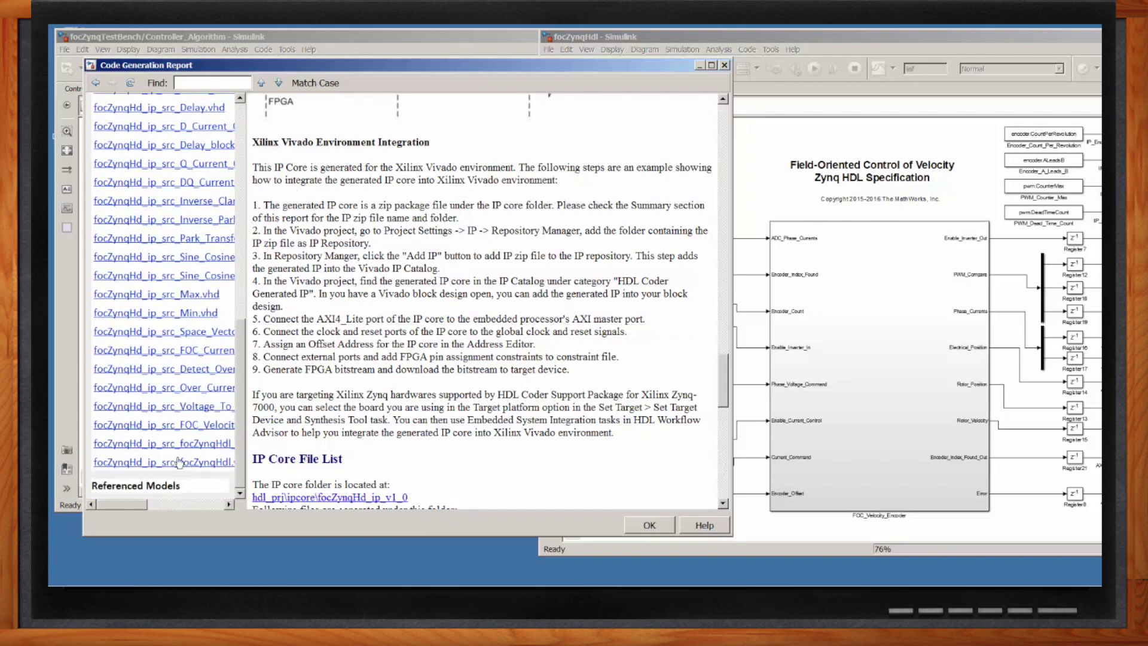
left_click(203, 353)
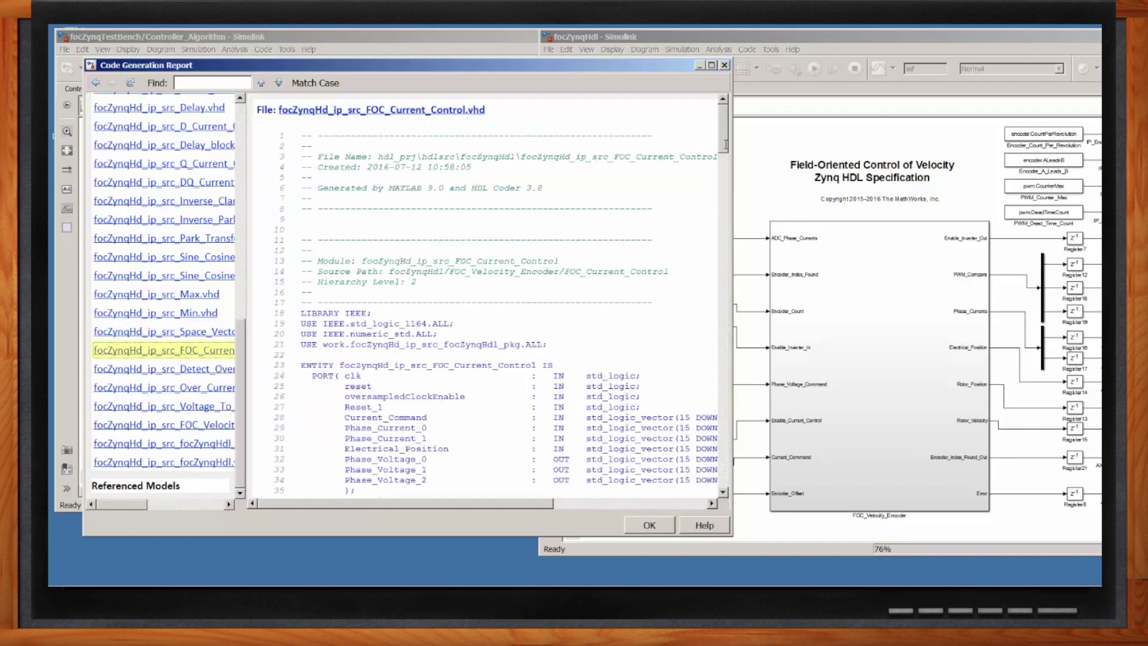
left_click_drag(744, 158, 910, 230)
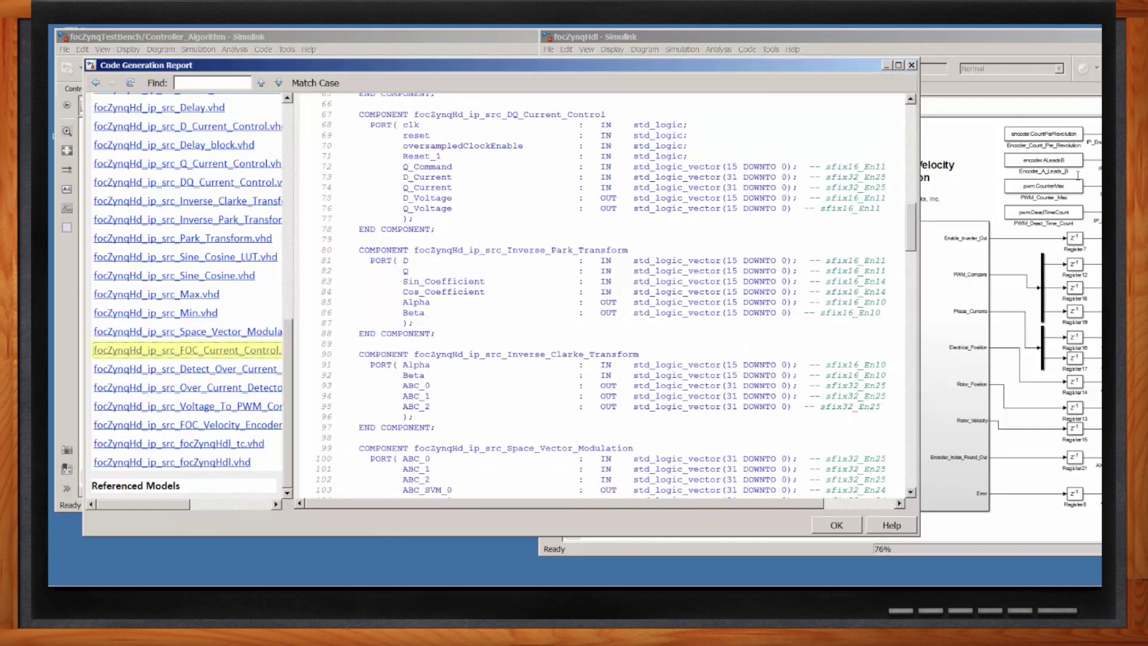
left_click_drag(913, 239, 887, 369)
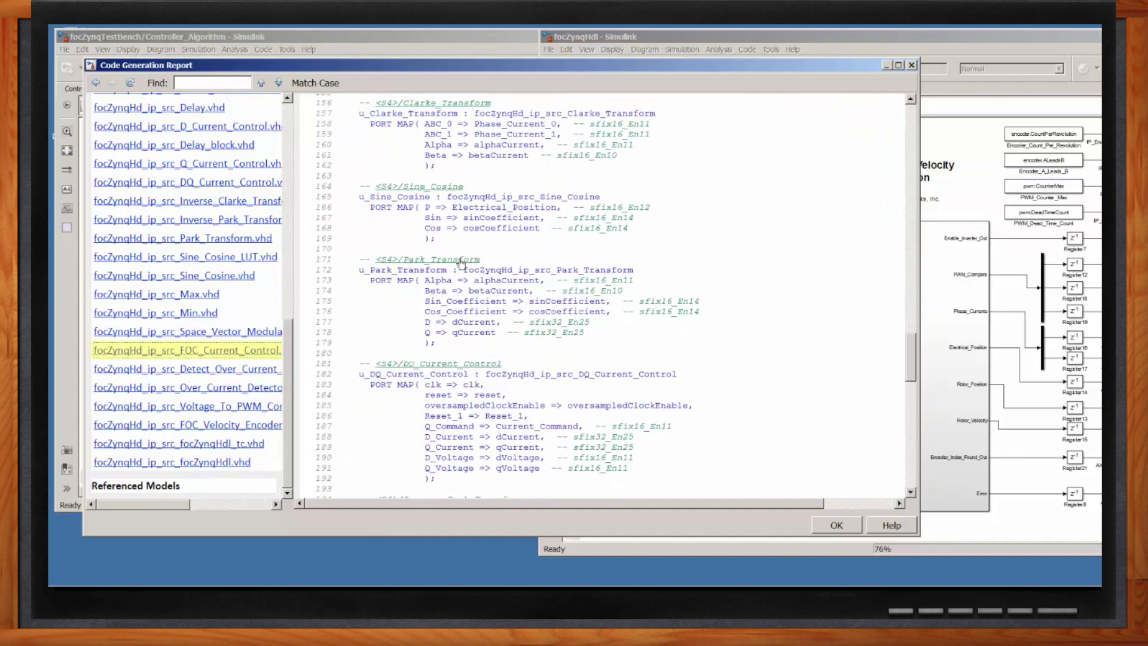
left_click(460, 260)
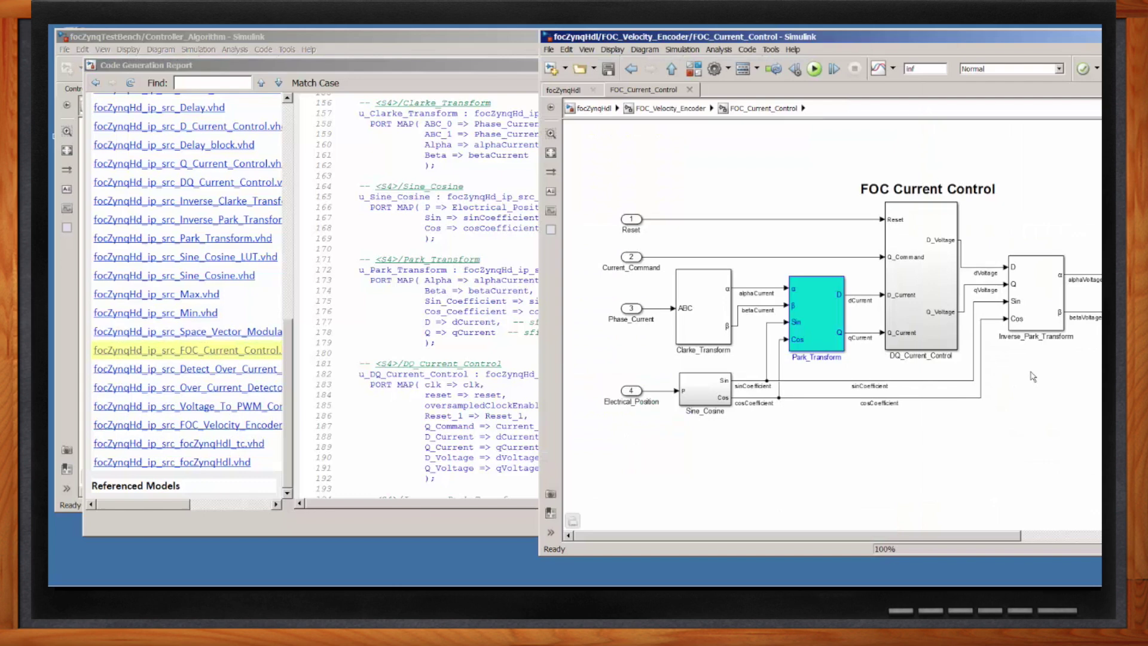
Navigate from the Inverse_Park_Transform block in FOC_Current_Control to its generated HDL code
left_click(995, 287)
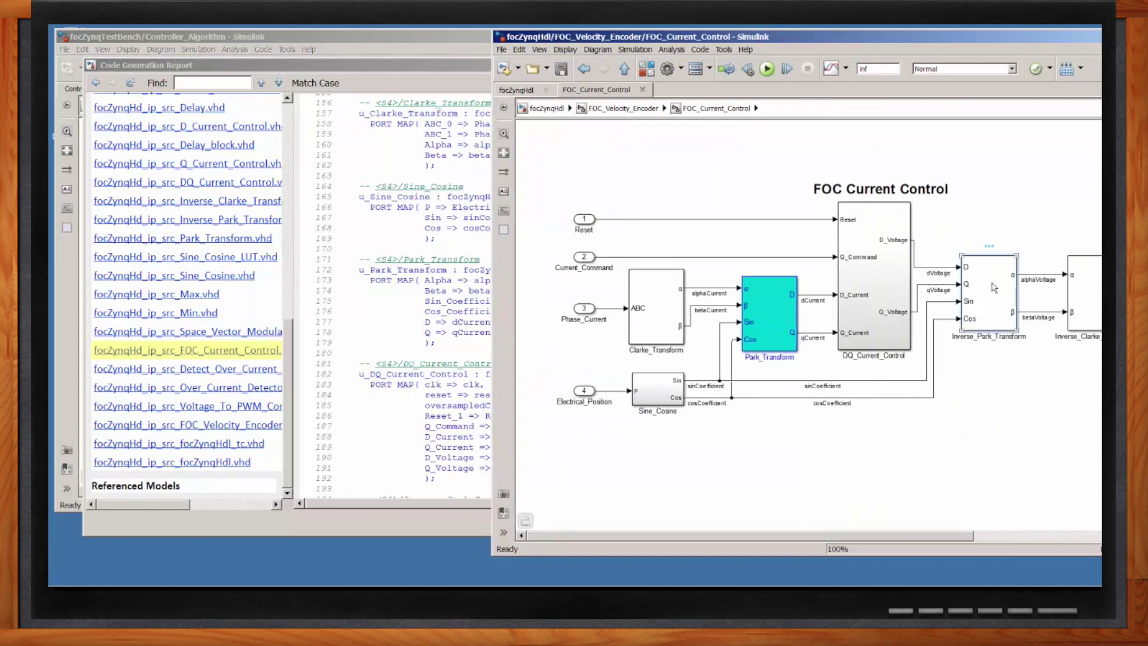
right_click(994, 287)
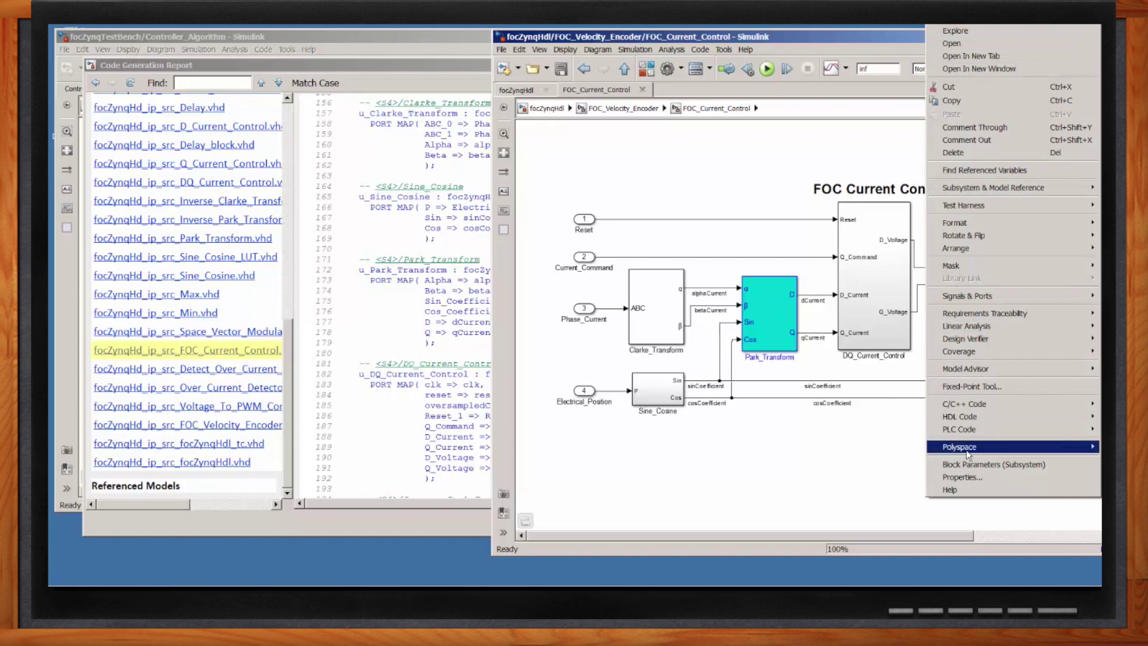
mouse_move(964, 417)
left_click(863, 496)
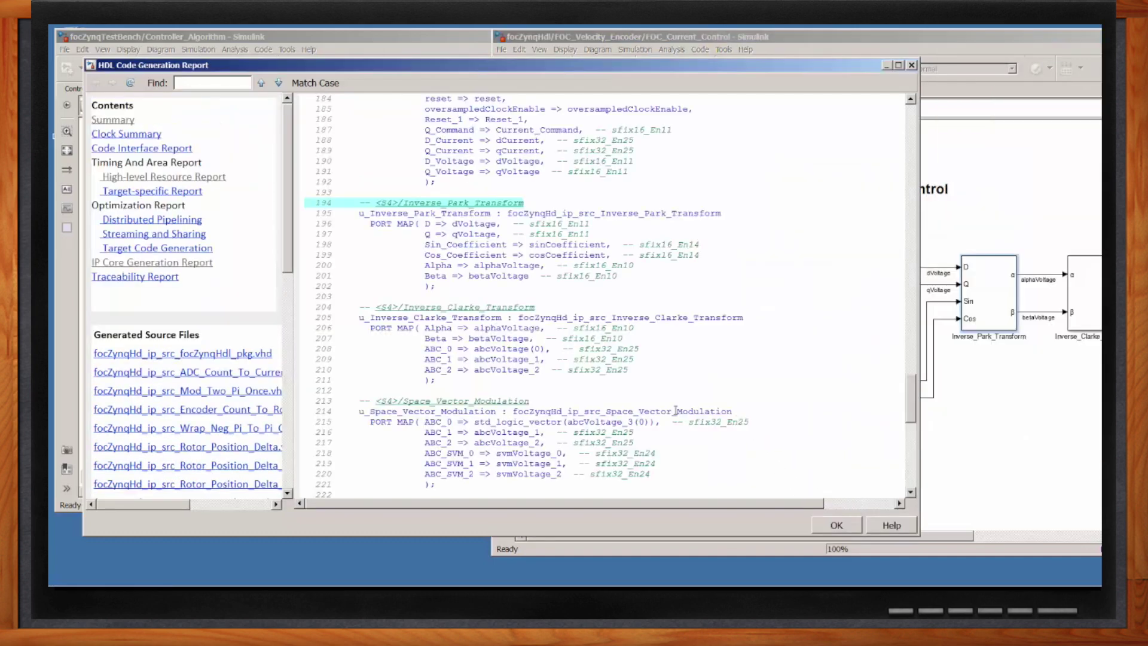
Minimize the code generation report, return to the HDL Workflow Advisor and expand the Embedded System Integration tasks
left_click(888, 67)
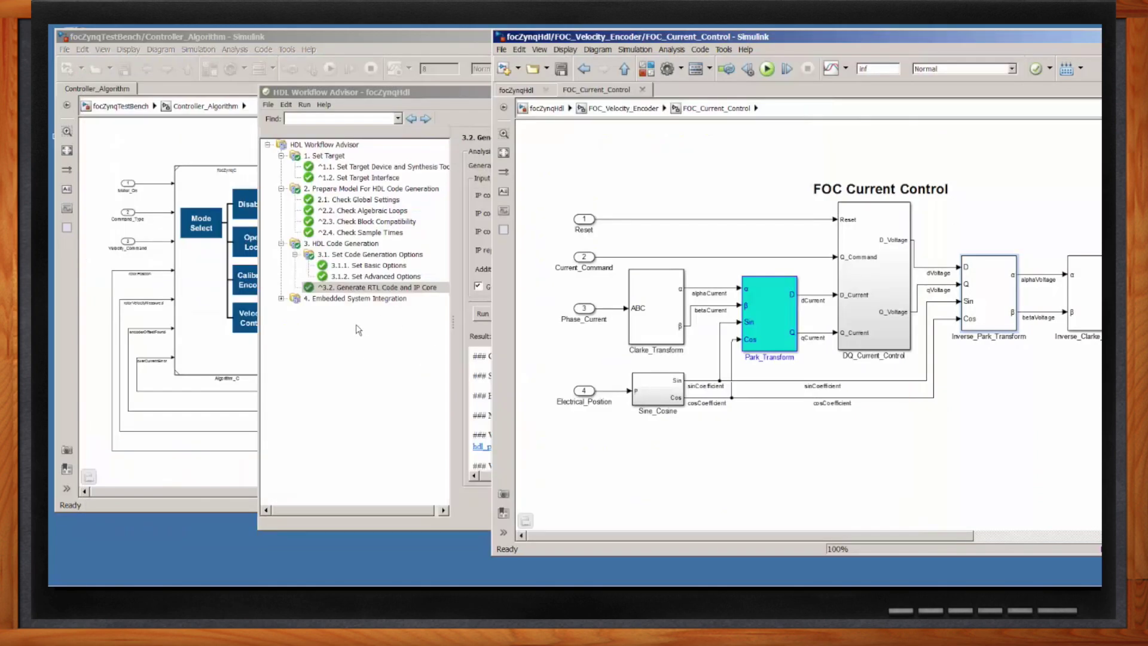
left_click(317, 336)
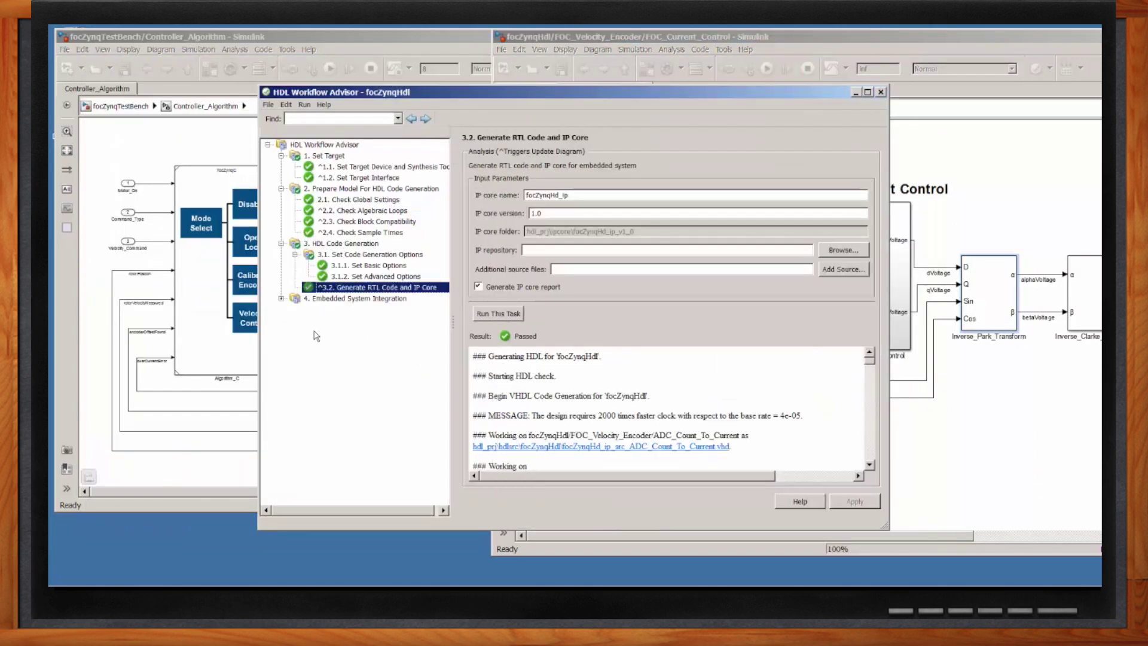
left_click(282, 299)
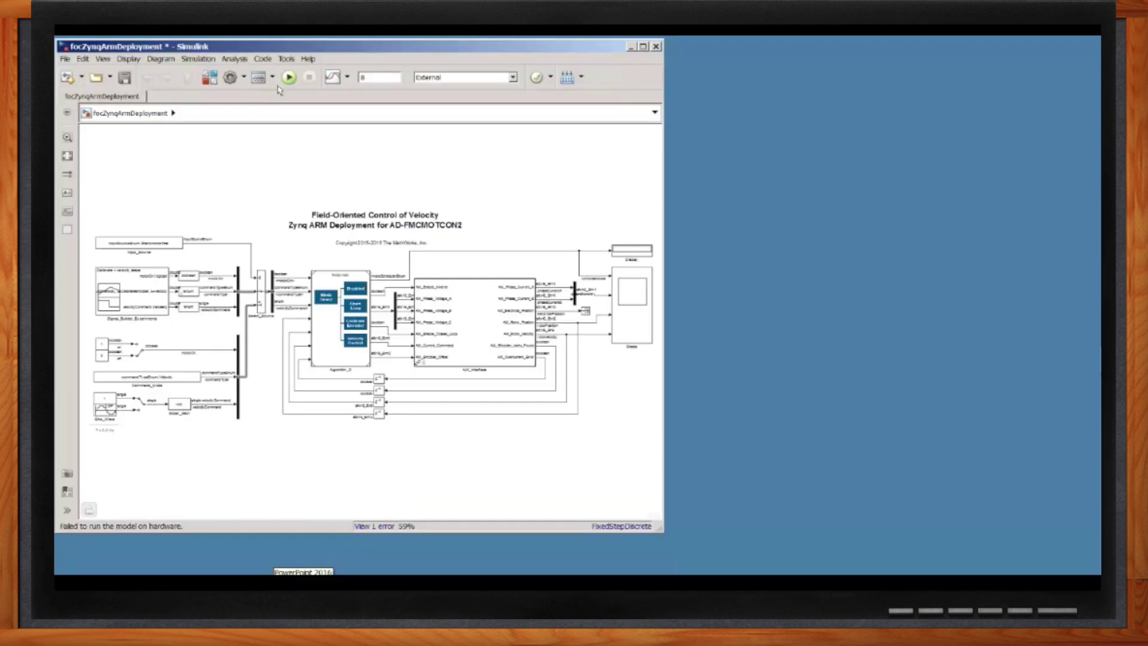
Run the focZynqArmDeployment model on the hardware in External mode and bring up the Simulation Data Inspector
left_click(287, 78)
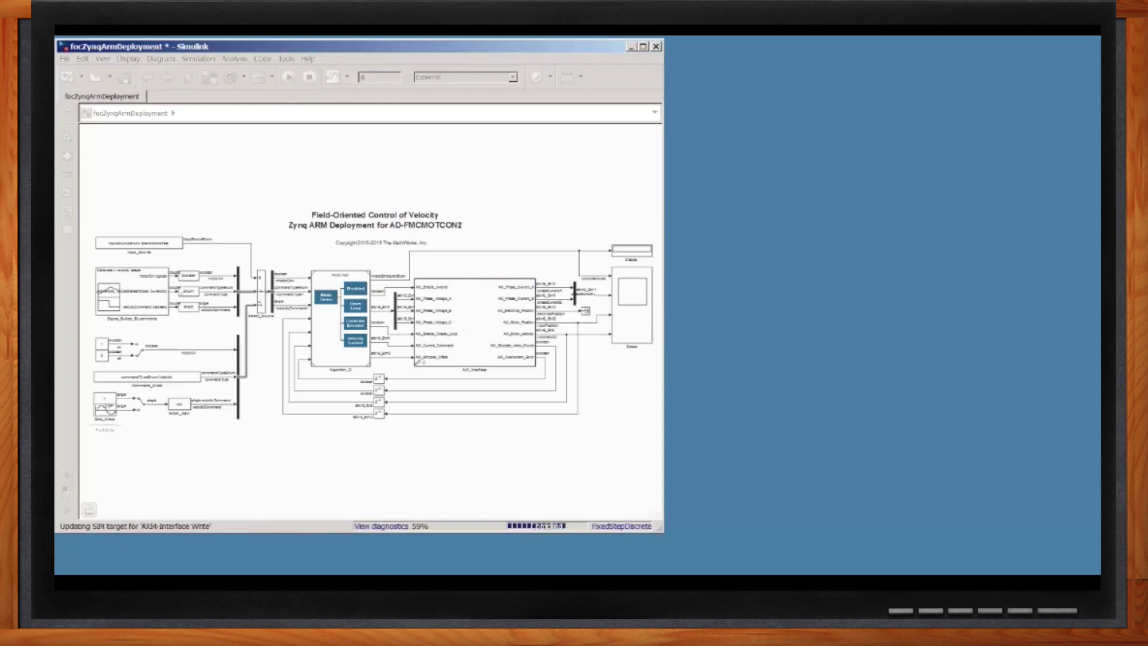
left_click(355, 558)
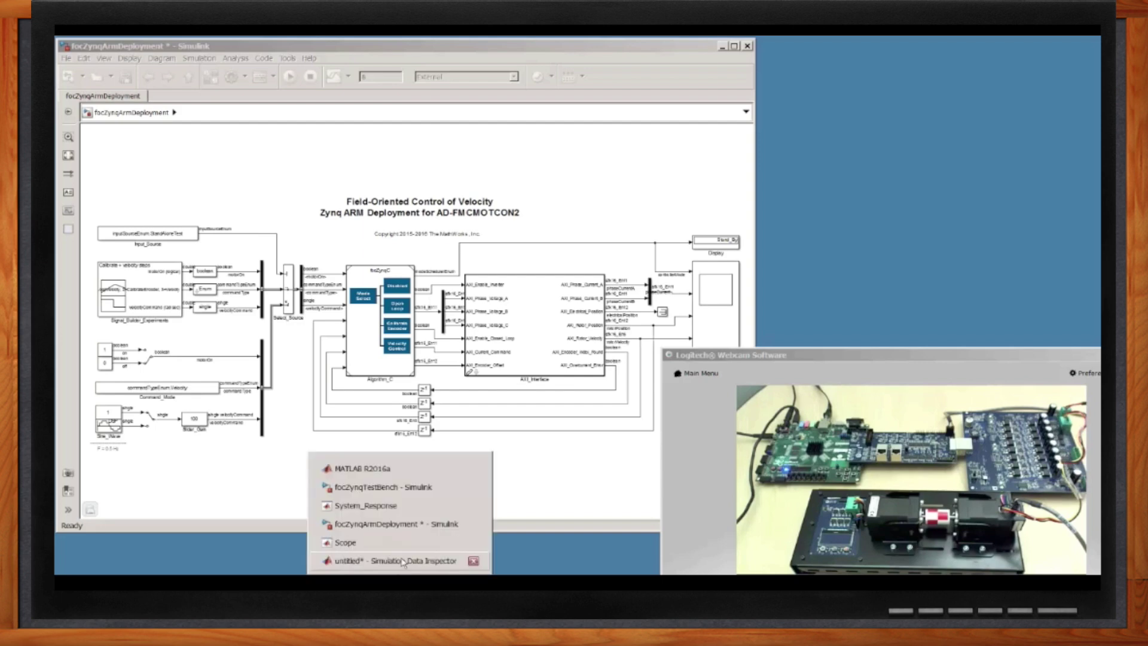
left_click(388, 563)
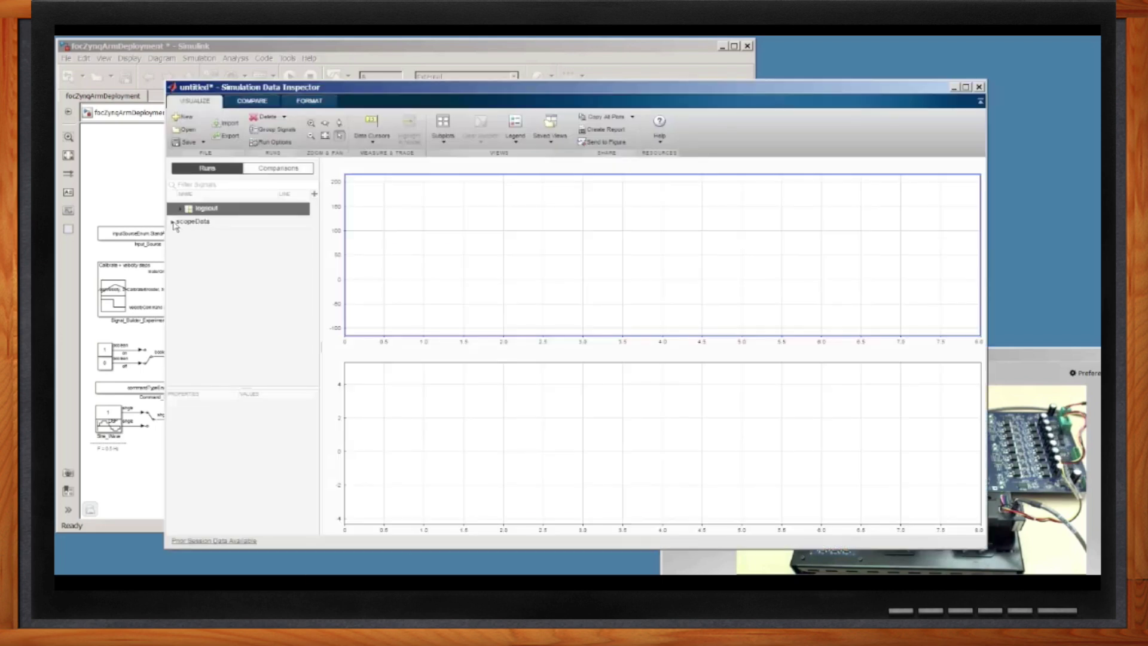
Plot rotorVelocity from the scopeData run in the upper subplot and phaseCurrent[1] in the lower subplot
left_click(174, 223)
left_click(180, 236)
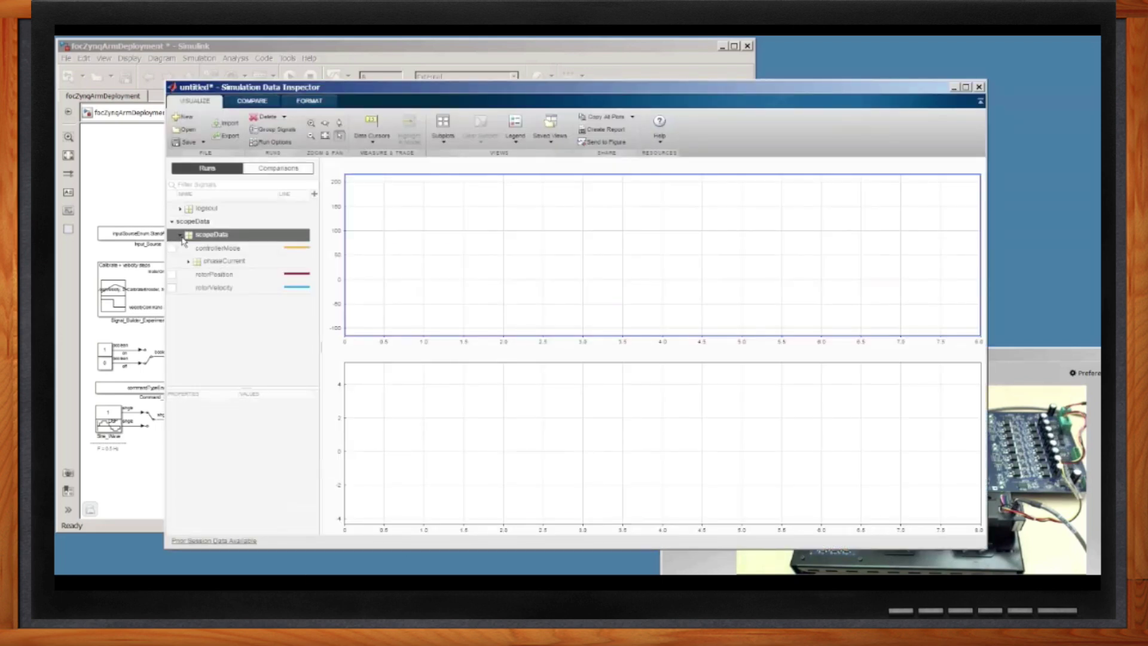
left_click(172, 288)
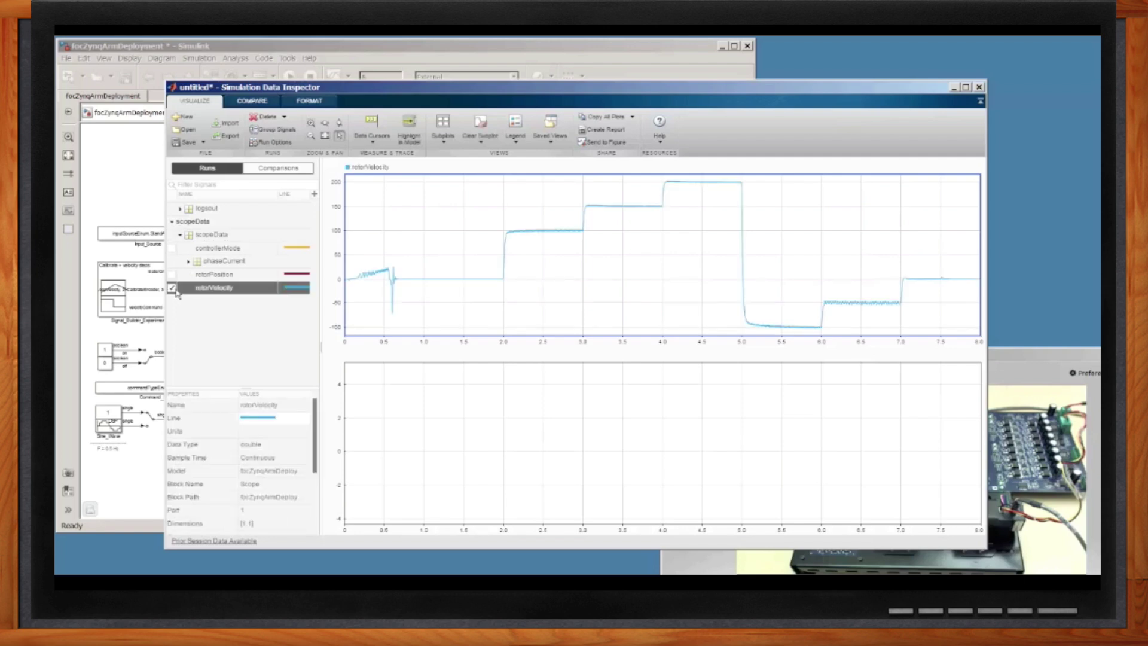
left_click(449, 443)
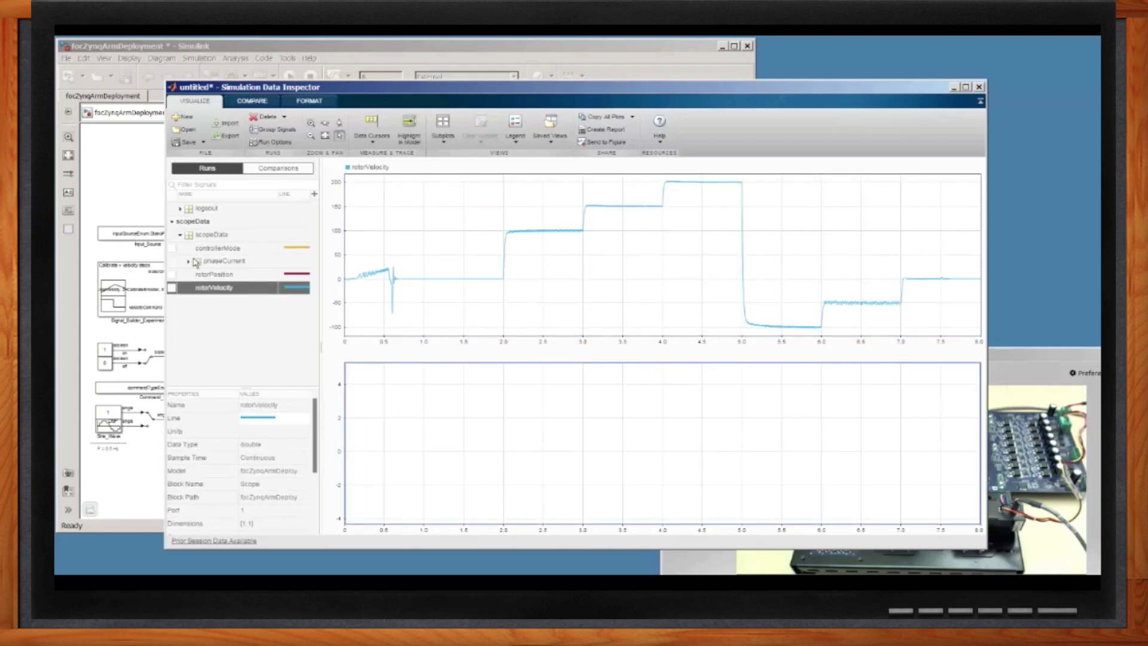
left_click(189, 263)
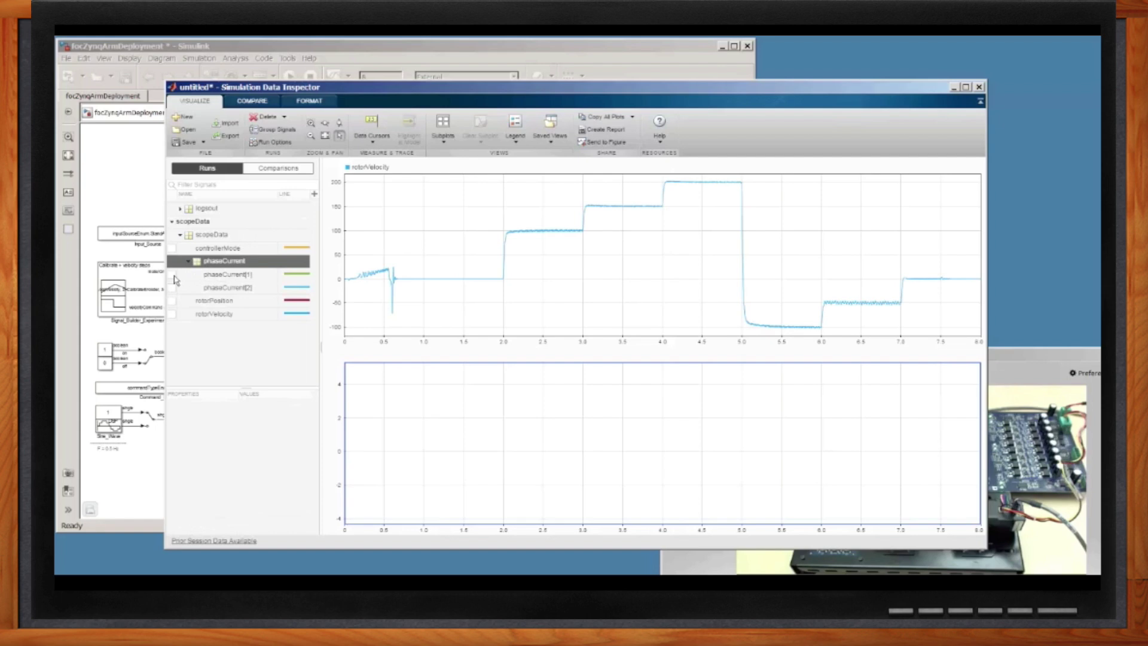
left_click(172, 275)
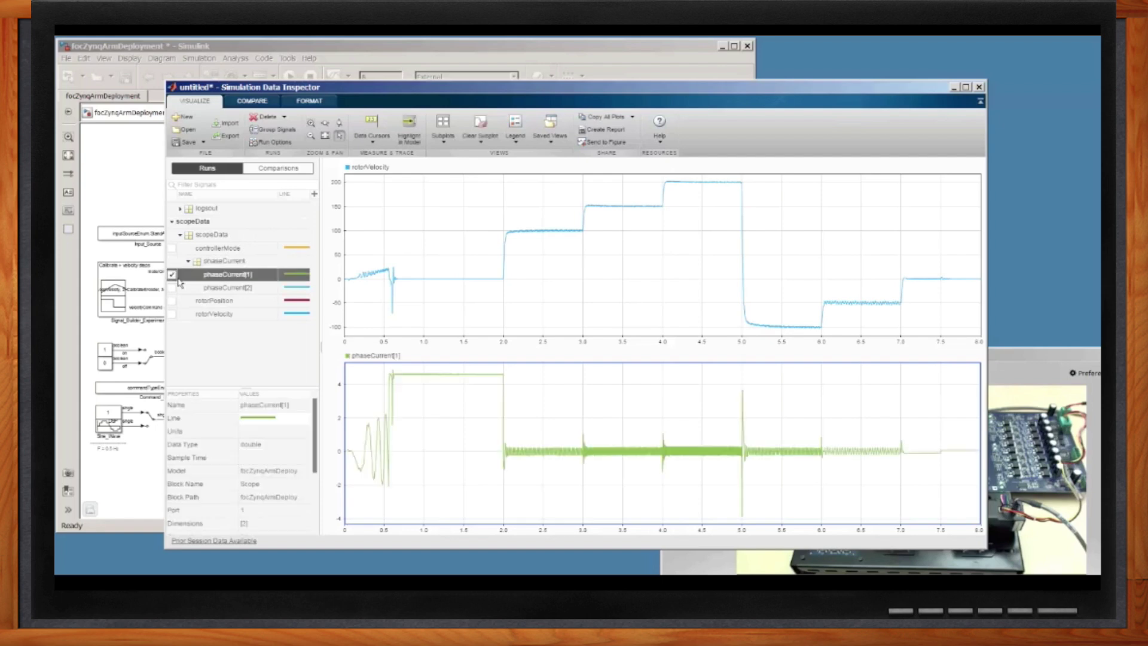
Overlay the simulated rotorVelocity from logsout on the upper subplot and phaseCurrentA on the lower subplot
left_click(180, 209)
left_click(392, 225)
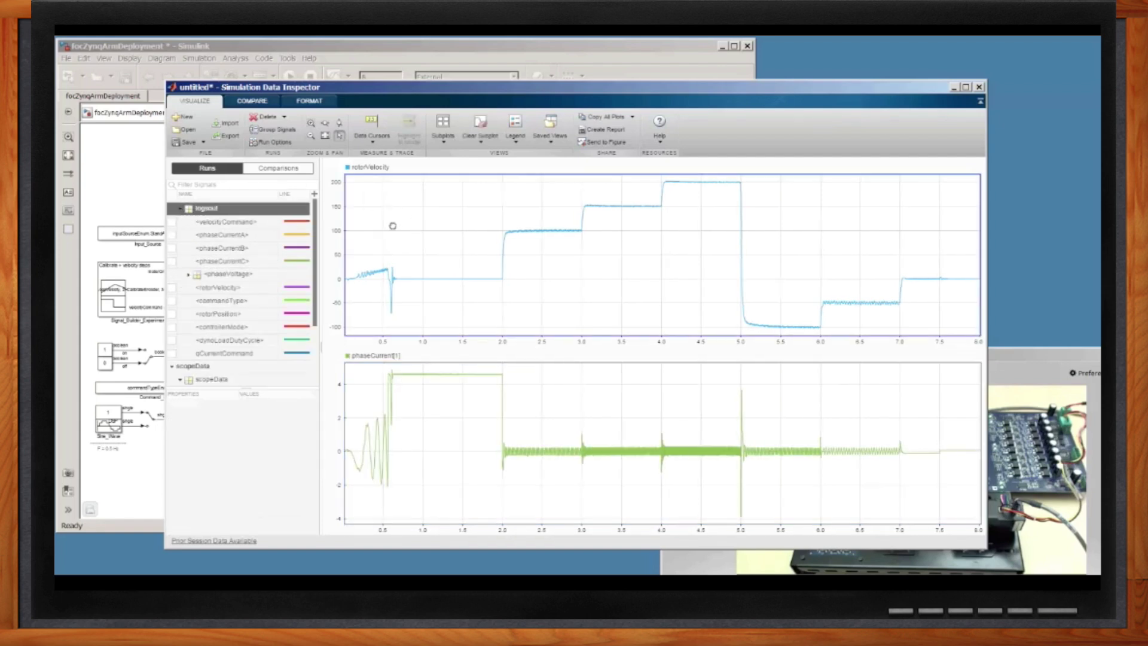
left_click(172, 288)
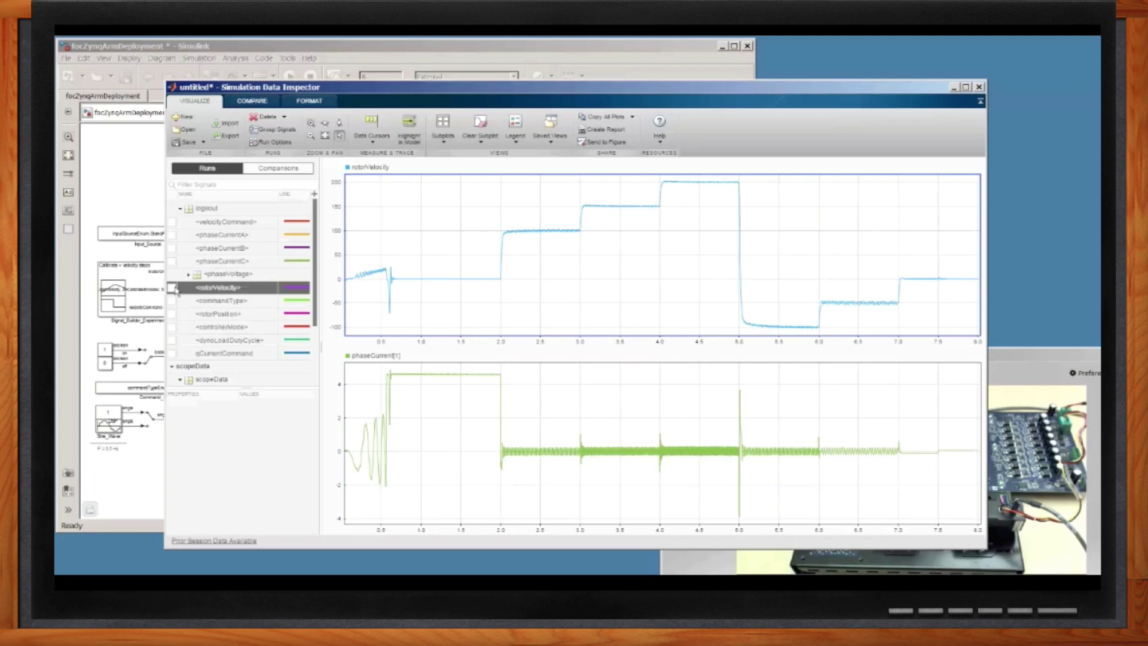
left_click(401, 394)
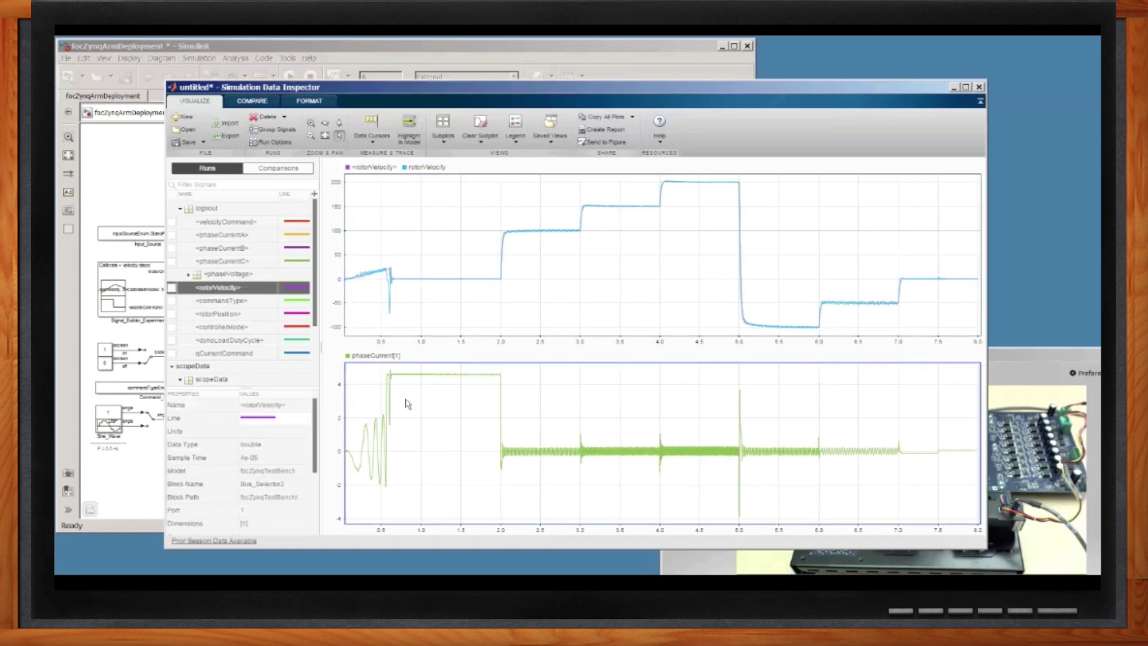
left_click(171, 235)
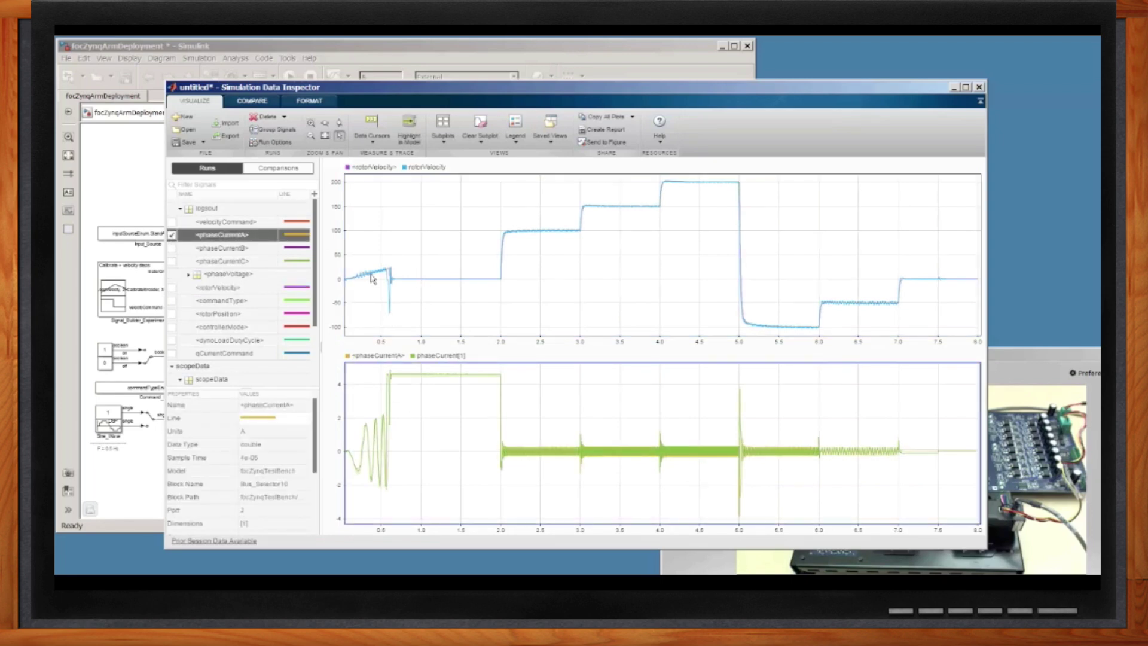